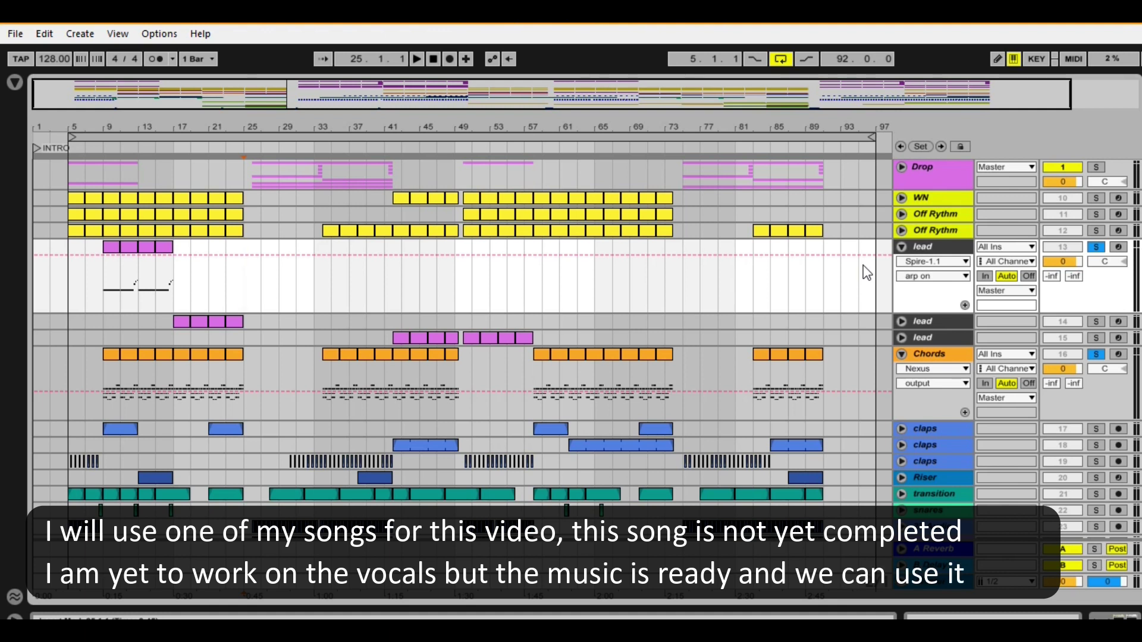
# Play the soloed lead and Chords tracks from bar 9 up to bar 13 to hear melody and chords together
pyautogui.click(106, 304)
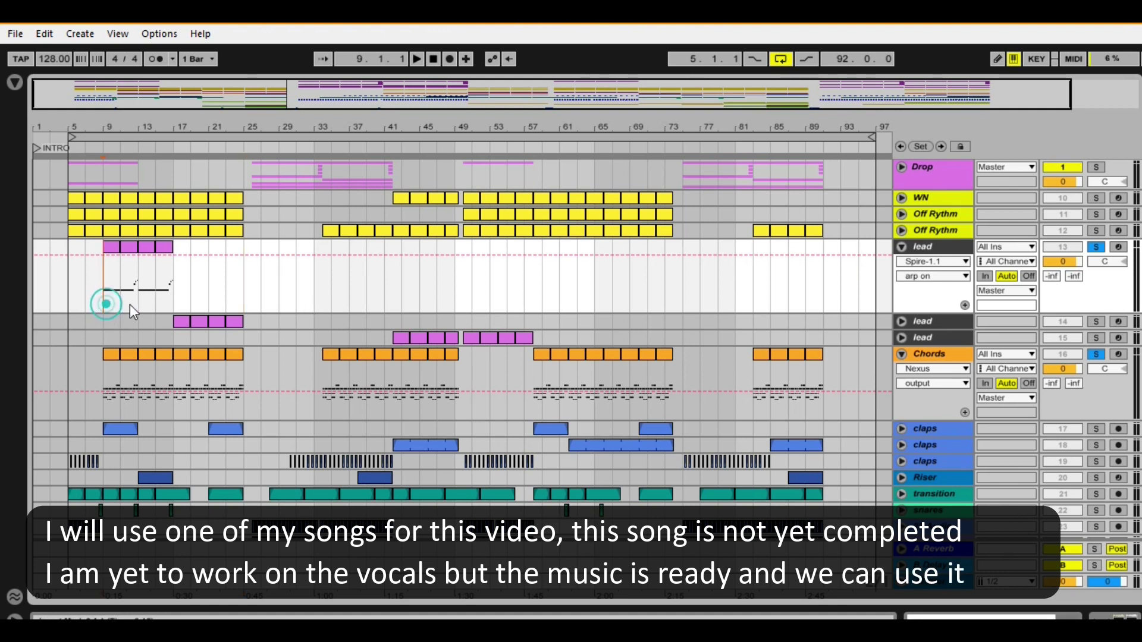
pyautogui.press('space')
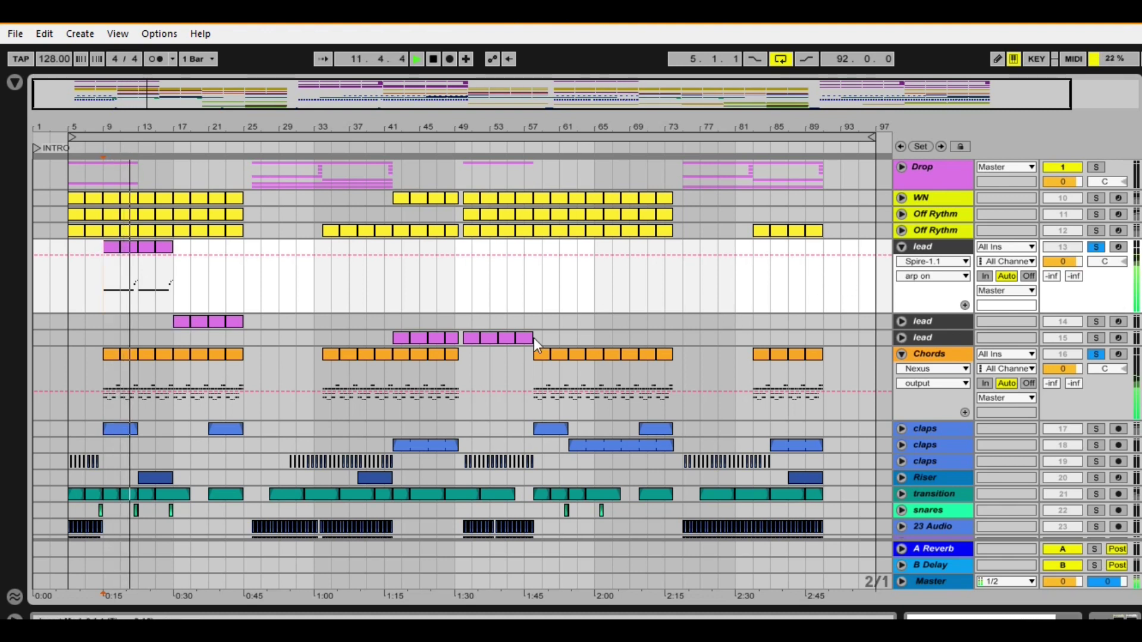
pyautogui.press('space')
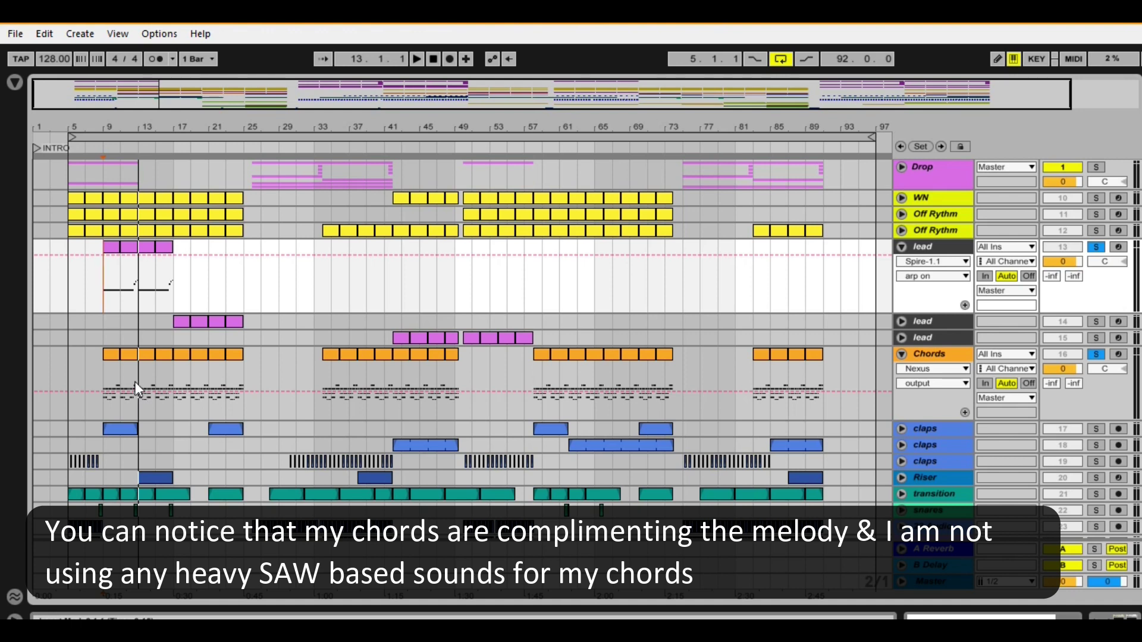
# Inspect the Nexus pad preset used on the Chords track, closing the plug-in window and hiding the device view when done
pyautogui.doubleClick(937, 354)
pyautogui.click(56, 445)
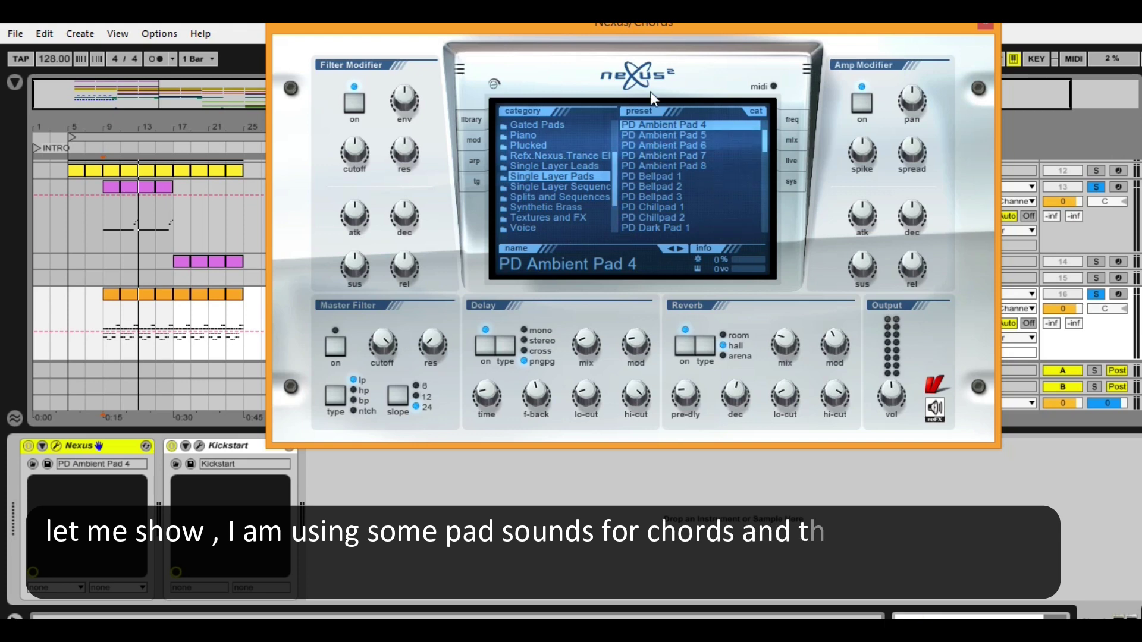
pyautogui.moveTo(607, 23); pyautogui.dragTo(568, 115)
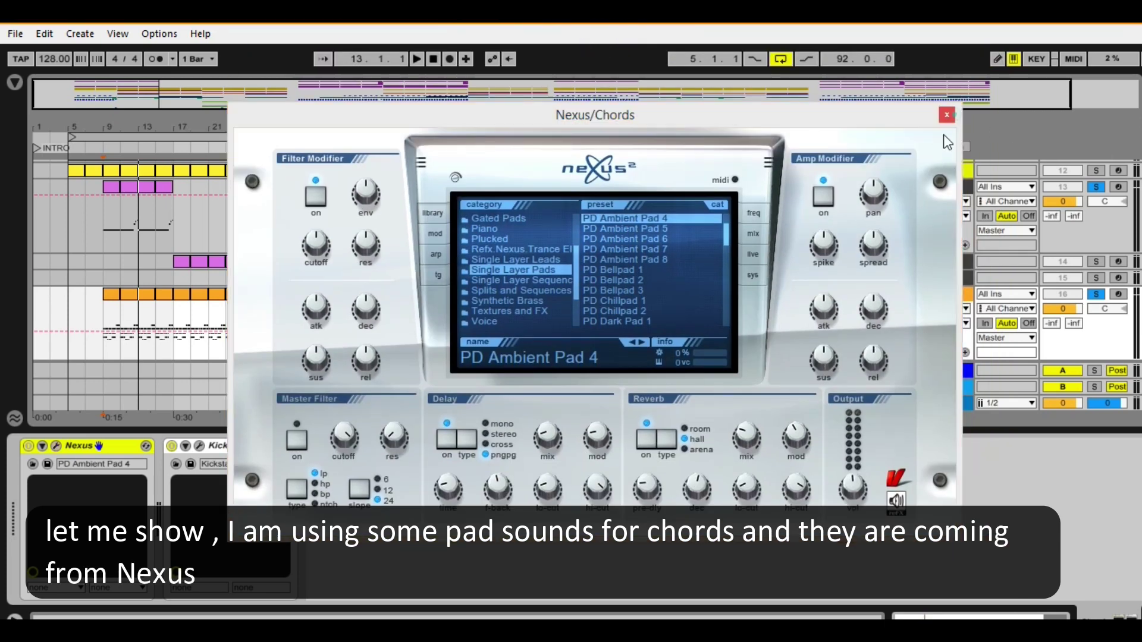
pyautogui.click(947, 114)
pyautogui.doubleClick(611, 433)
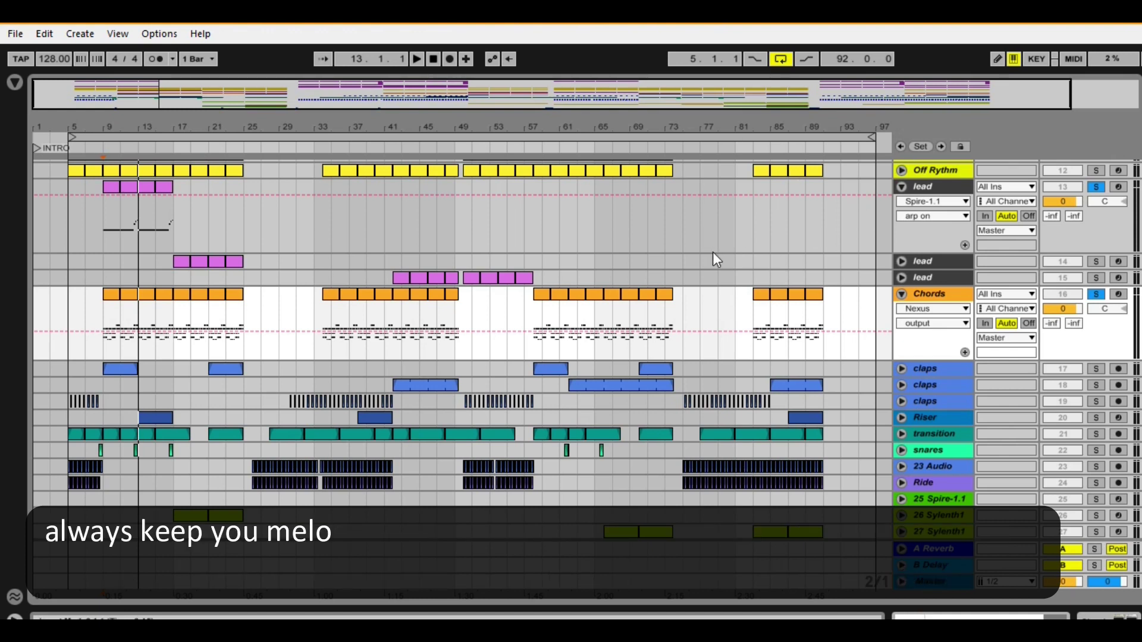
# Examine the song's layout across the whole arrangement, from the intro and melody sections through to the drops
pyautogui.moveTo(108, 120); pyautogui.dragTo(119, 148)
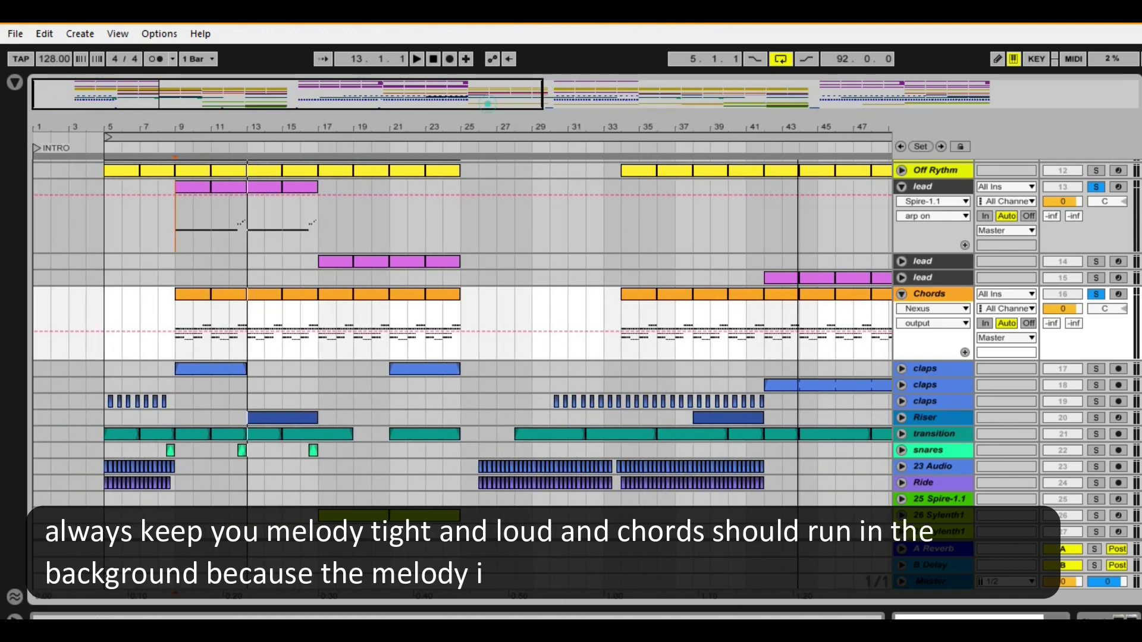
pyautogui.moveTo(503, 111); pyautogui.dragTo(527, 109)
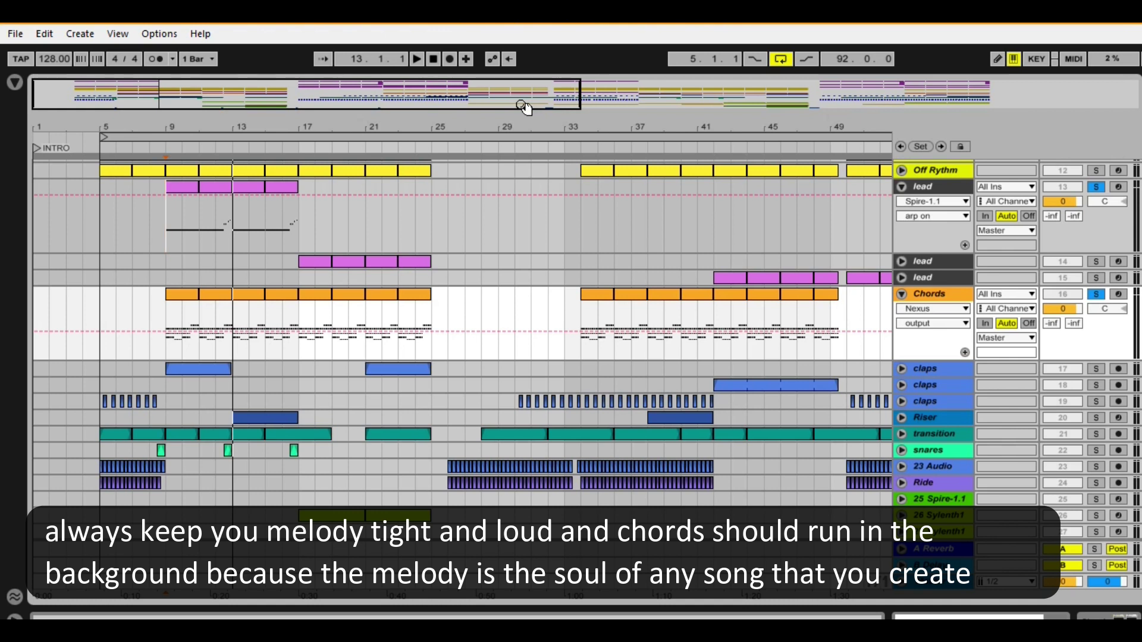
pyautogui.moveTo(526, 109); pyautogui.dragTo(564, 109)
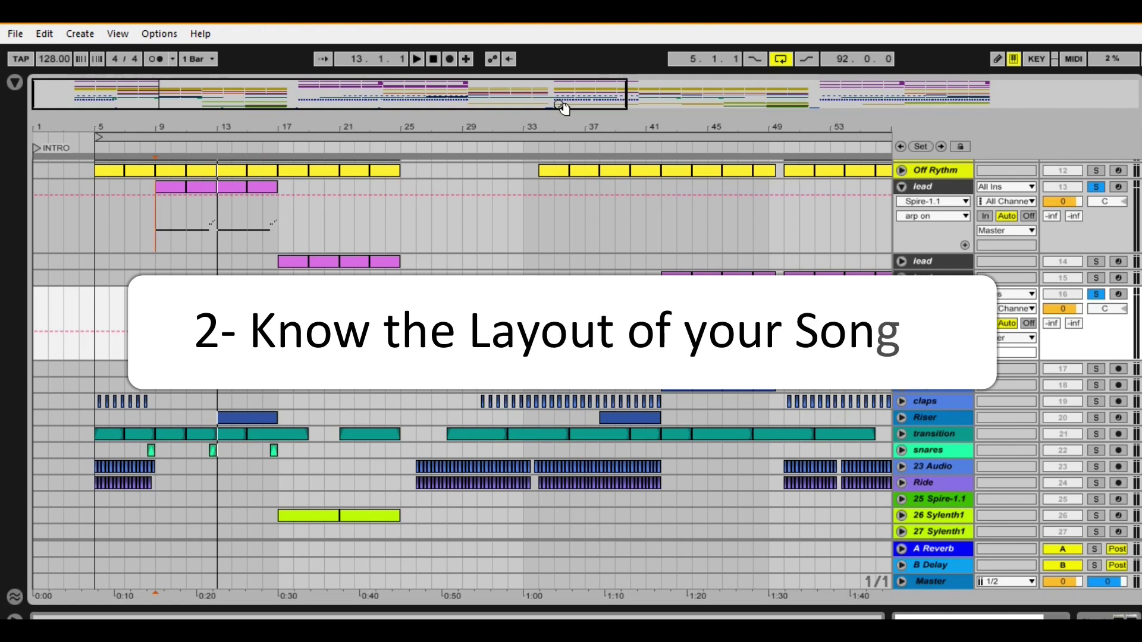
pyautogui.scroll(3, 548, 180)
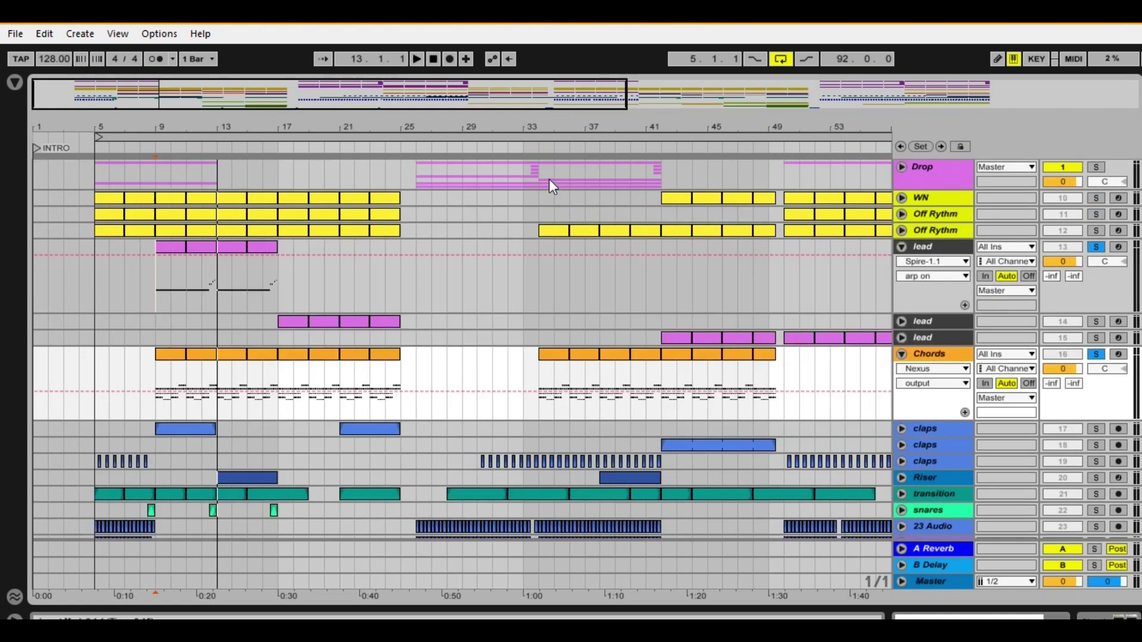
pyautogui.moveTo(443, 90); pyautogui.dragTo(444, 77)
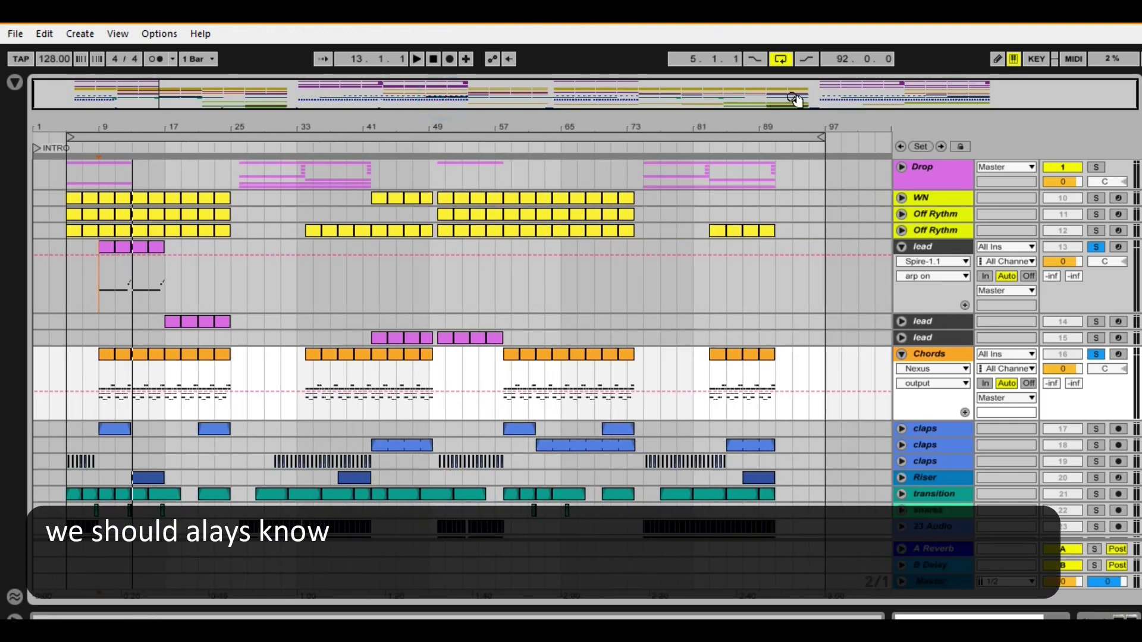
pyautogui.moveTo(92, 92)
pyautogui.mouseDown()
pyautogui.moveTo(77, 94)
pyautogui.moveTo(95, 97)
pyautogui.mouseUp()
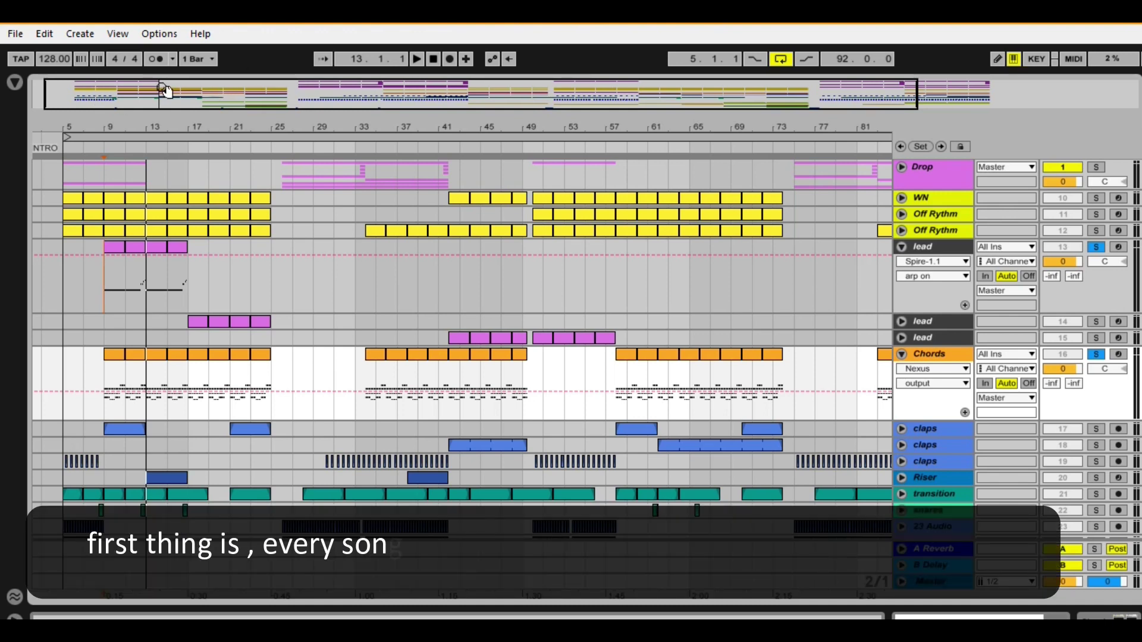
pyautogui.moveTo(77, 95); pyautogui.dragTo(98, 177)
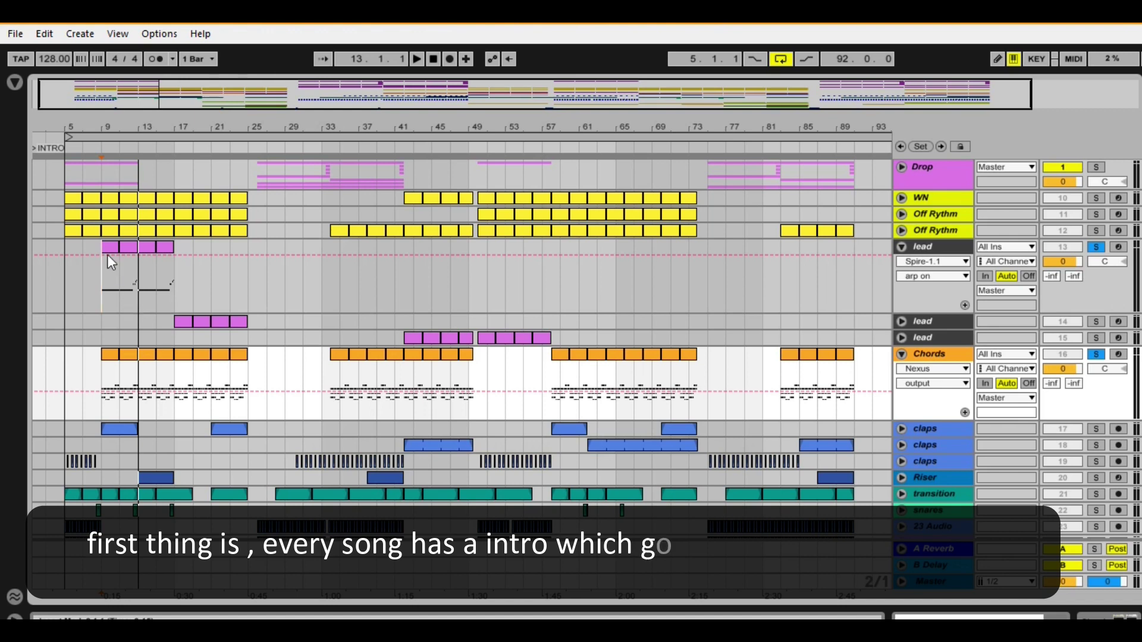
pyautogui.moveTo(89, 106); pyautogui.dragTo(90, 98)
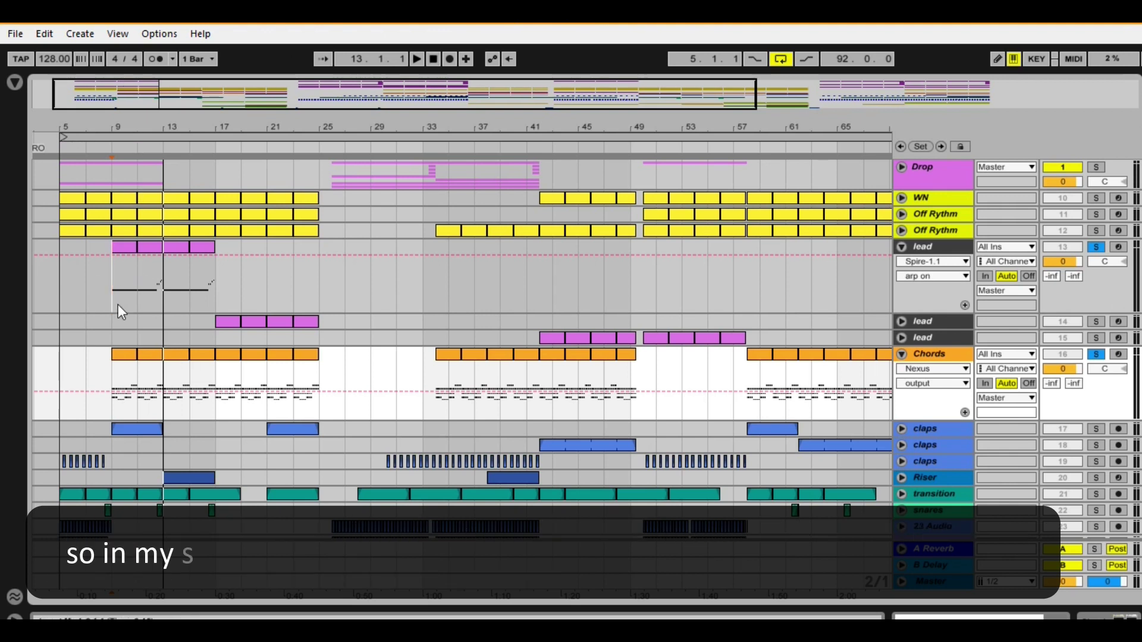
# Turn off soloing on the lead and Chords tracks and play the intro from bar 5 to bar 9
pyautogui.click(902, 247)
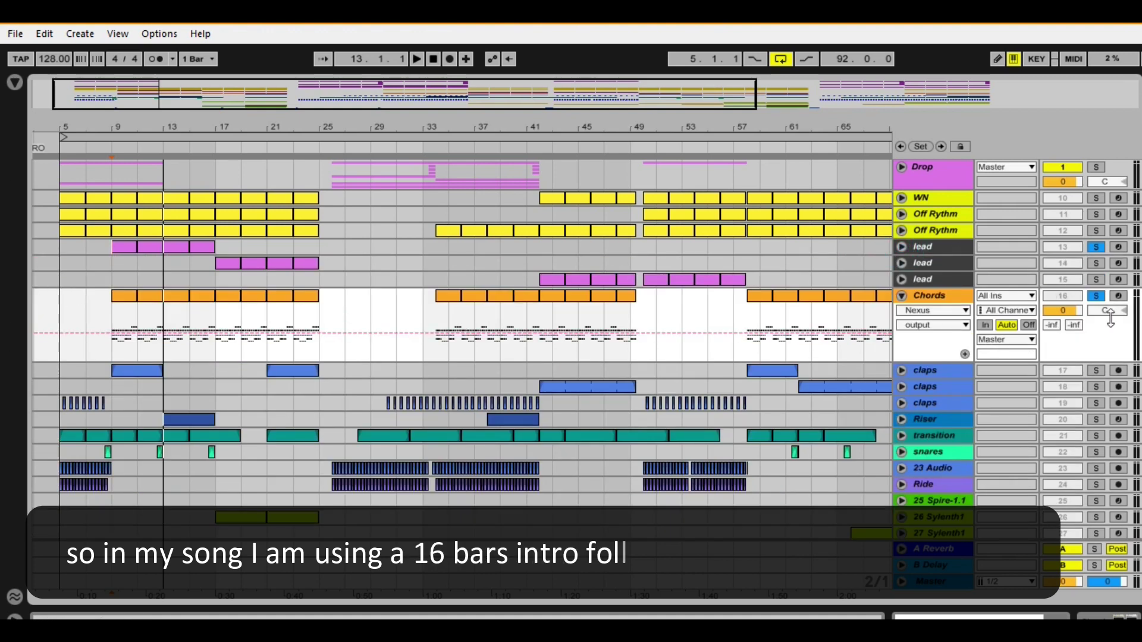
pyautogui.click(1097, 297)
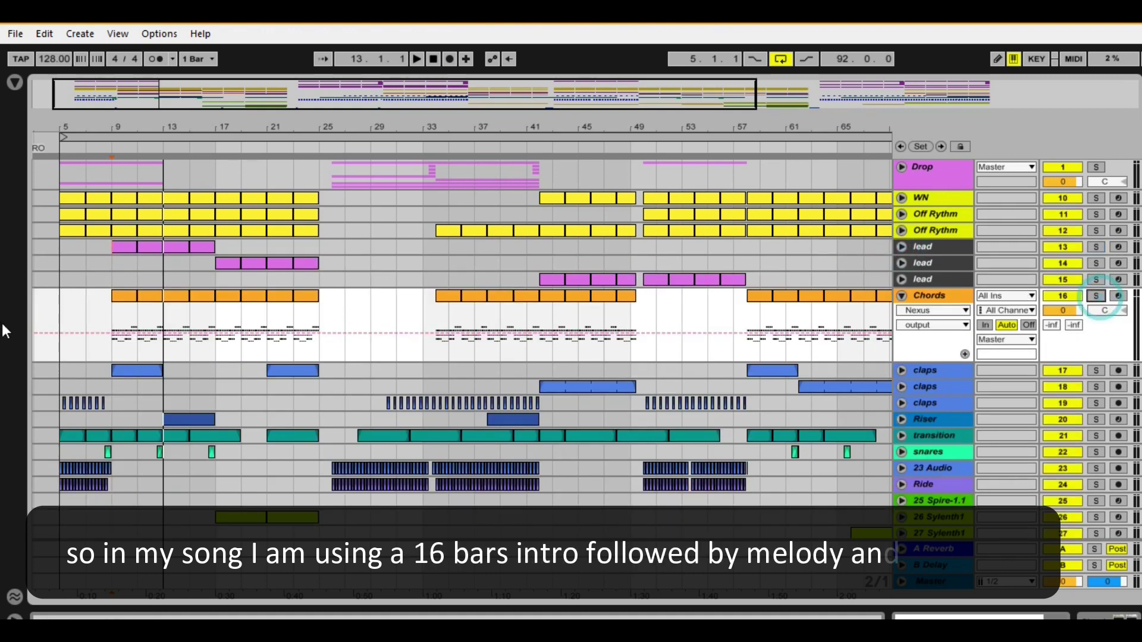
pyautogui.click(58, 304)
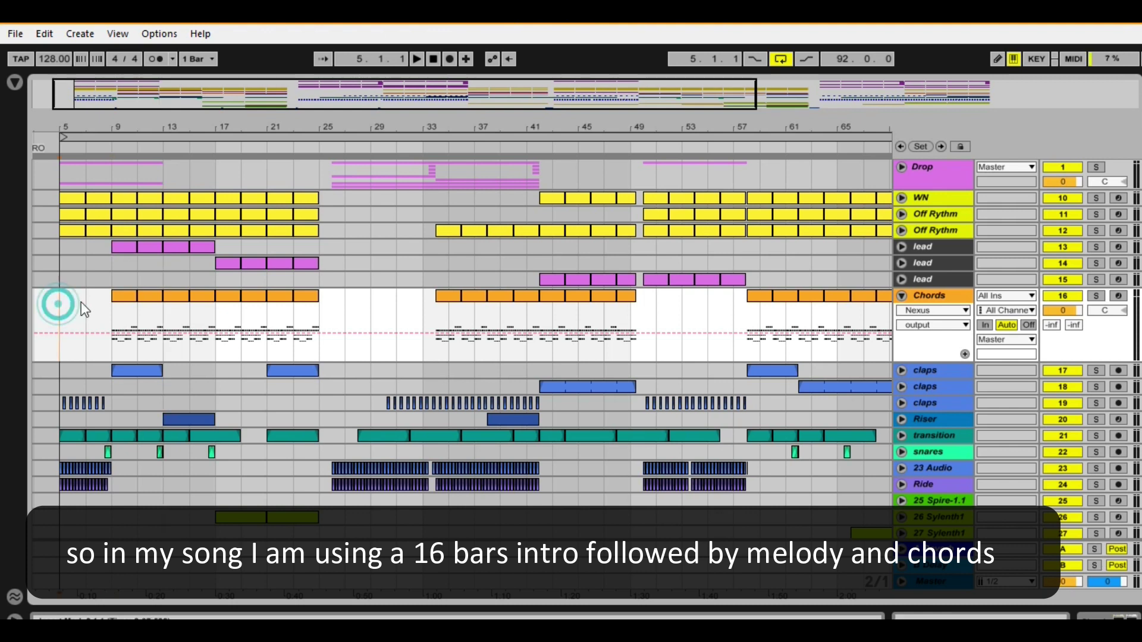
pyautogui.press('space')
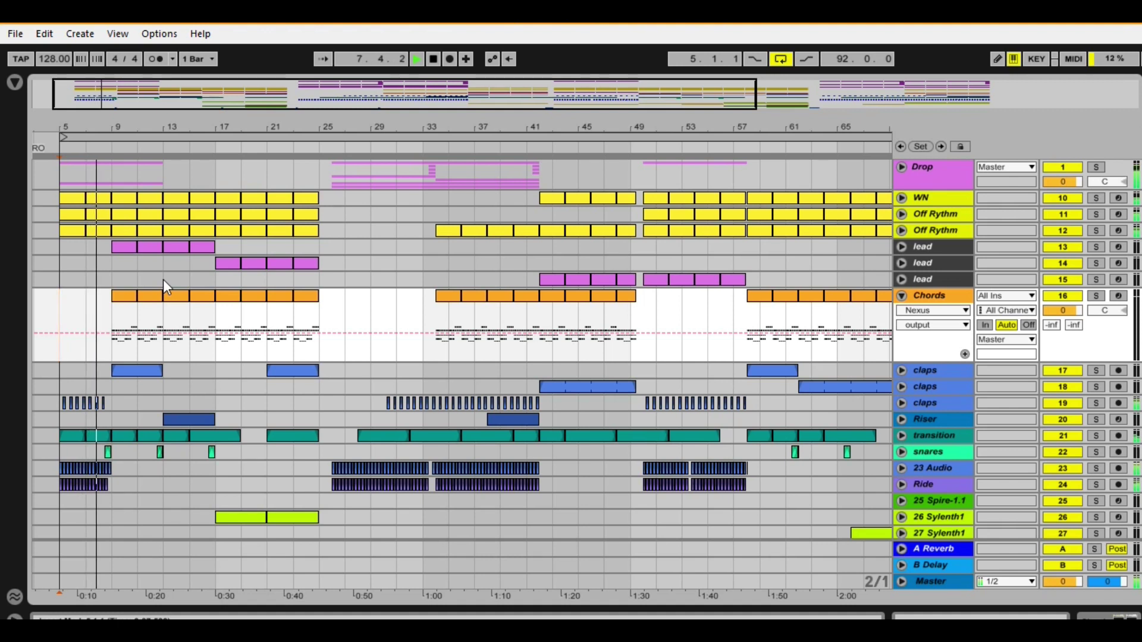
pyautogui.press('space')
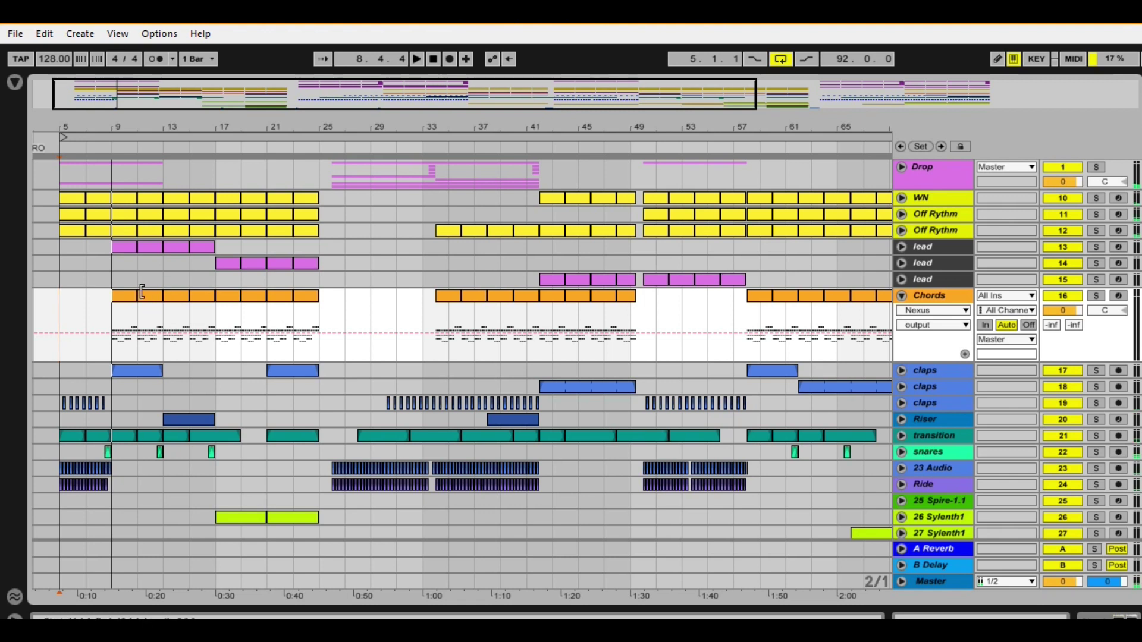
# Play the melody and chords section with all tracks from bar 9 to bar 13
pyautogui.click(111, 277)
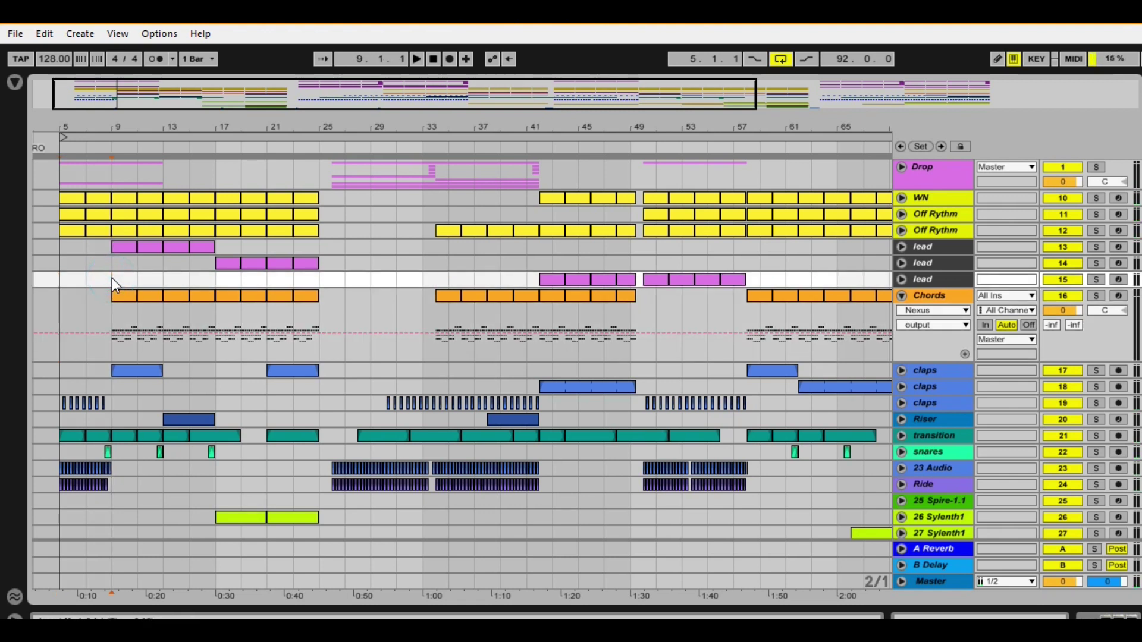
pyautogui.press('space')
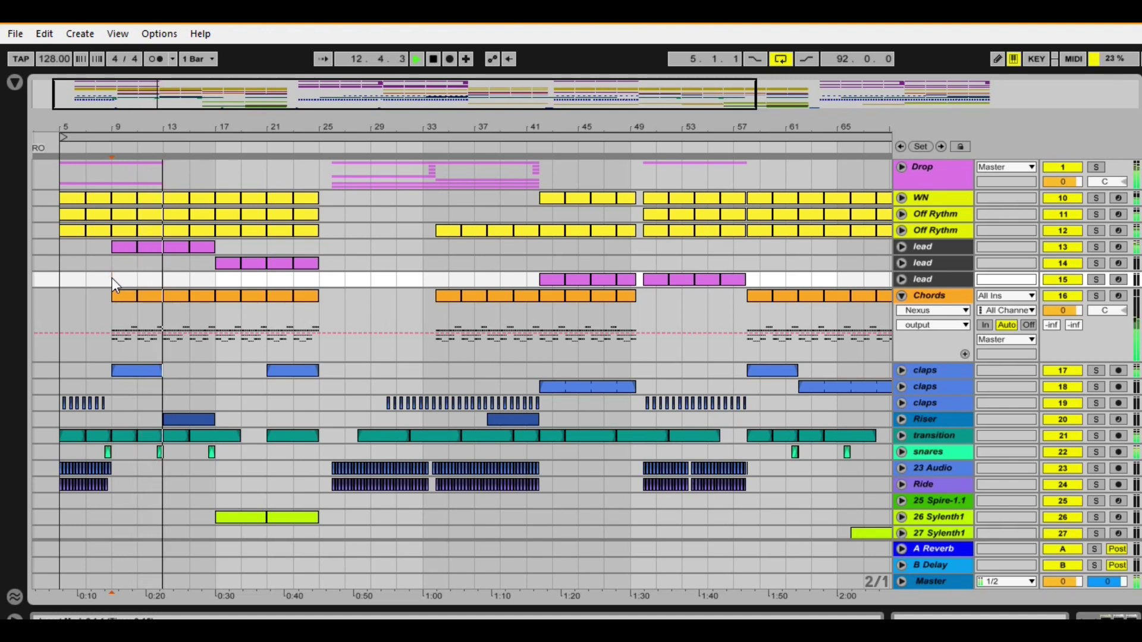
pyautogui.press('space')
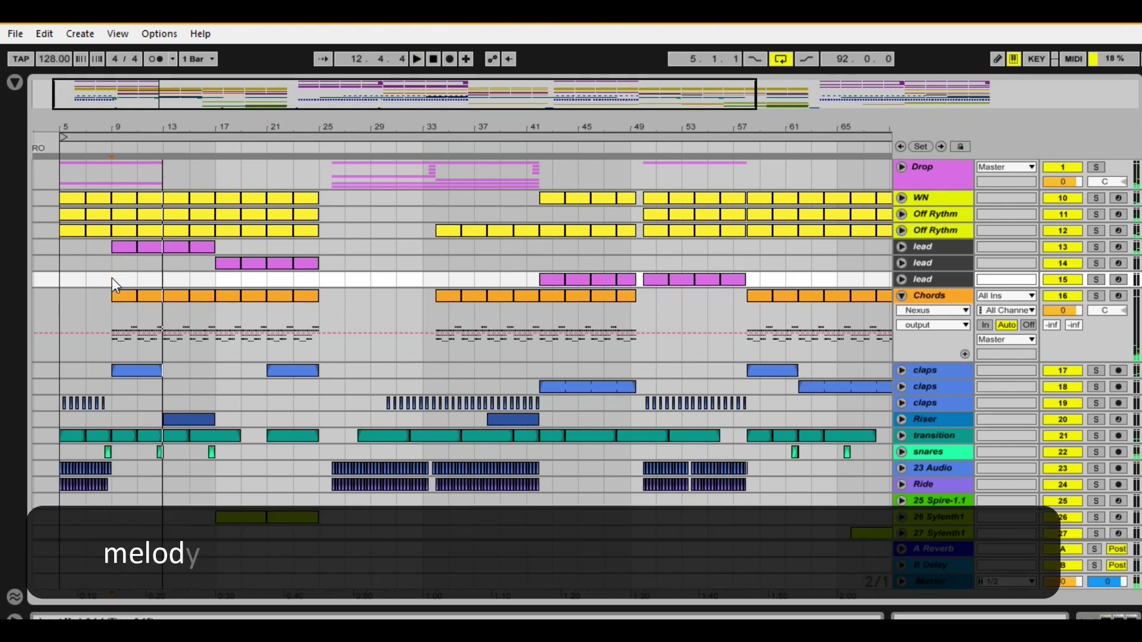
# Play the build-up section from bar 17 through to the beginning of the drop
pyautogui.click(213, 359)
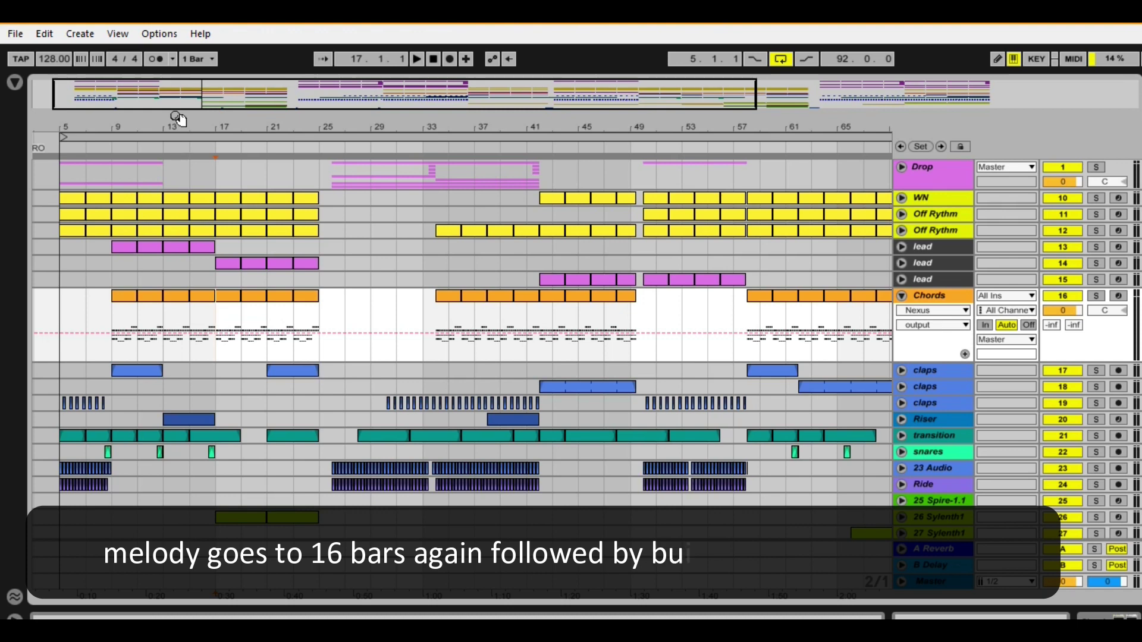
pyautogui.moveTo(177, 104); pyautogui.dragTo(167, 309)
pyautogui.press('space')
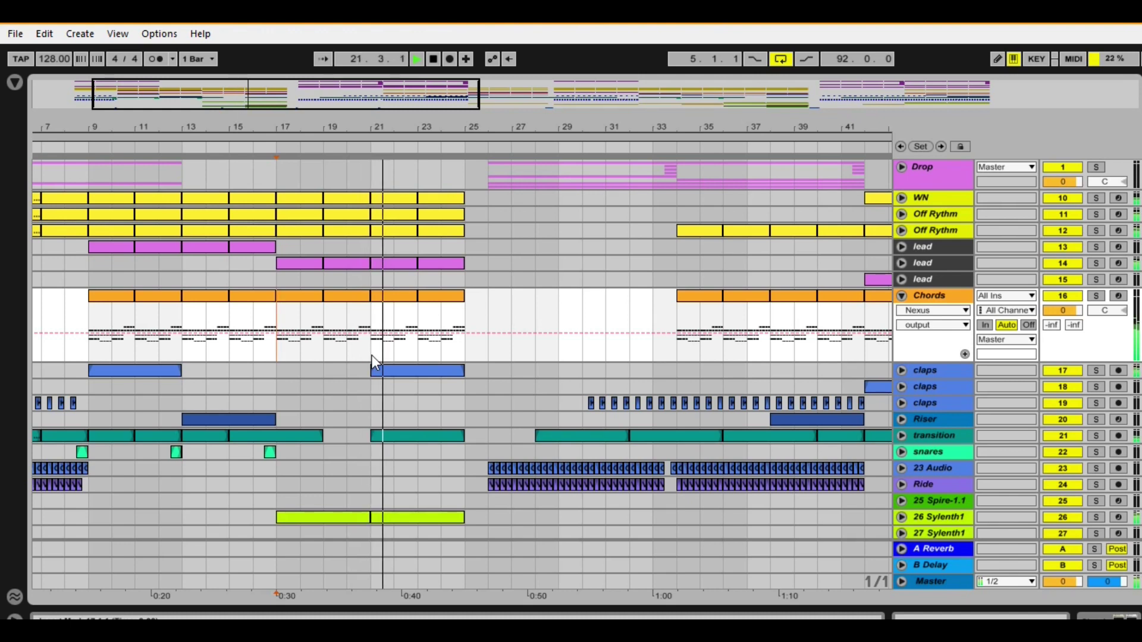
pyautogui.moveTo(427, 100); pyautogui.dragTo(488, 97)
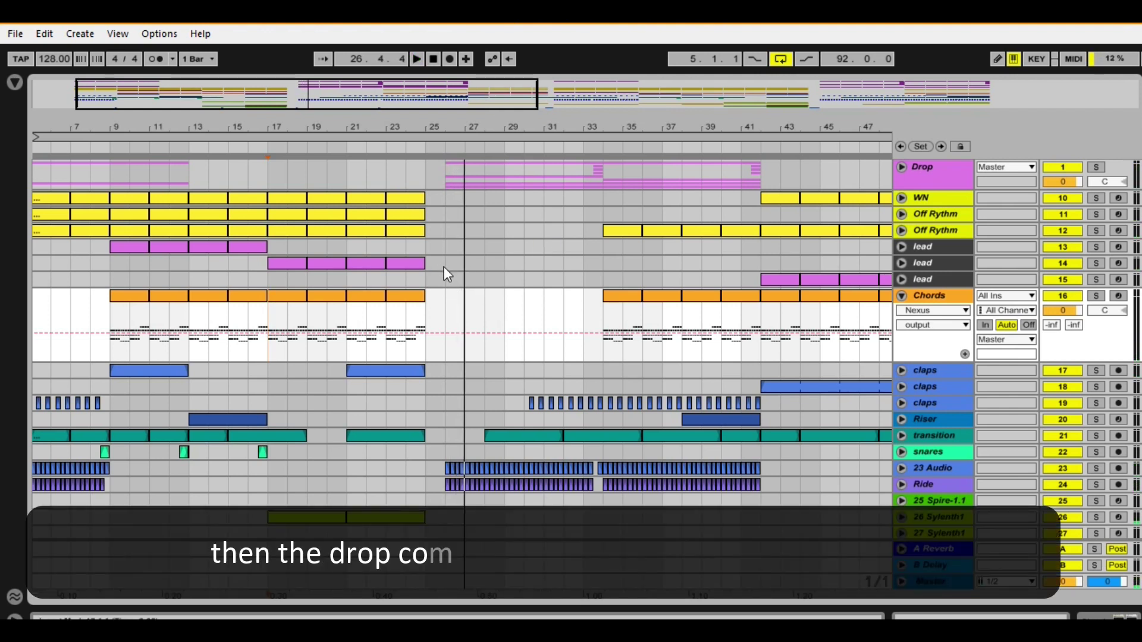
# Move the INTRO locator to bar 5, where the song's first clips begin
pyautogui.click(446, 269)
pyautogui.press('-')
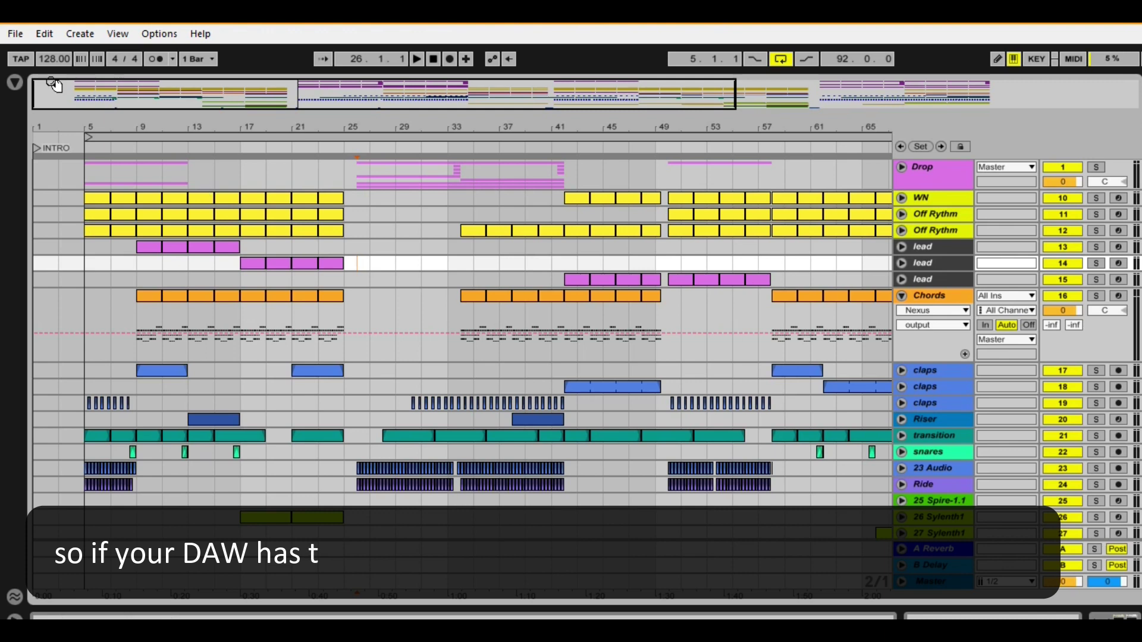
pyautogui.moveTo(54, 85); pyautogui.dragTo(51, 98)
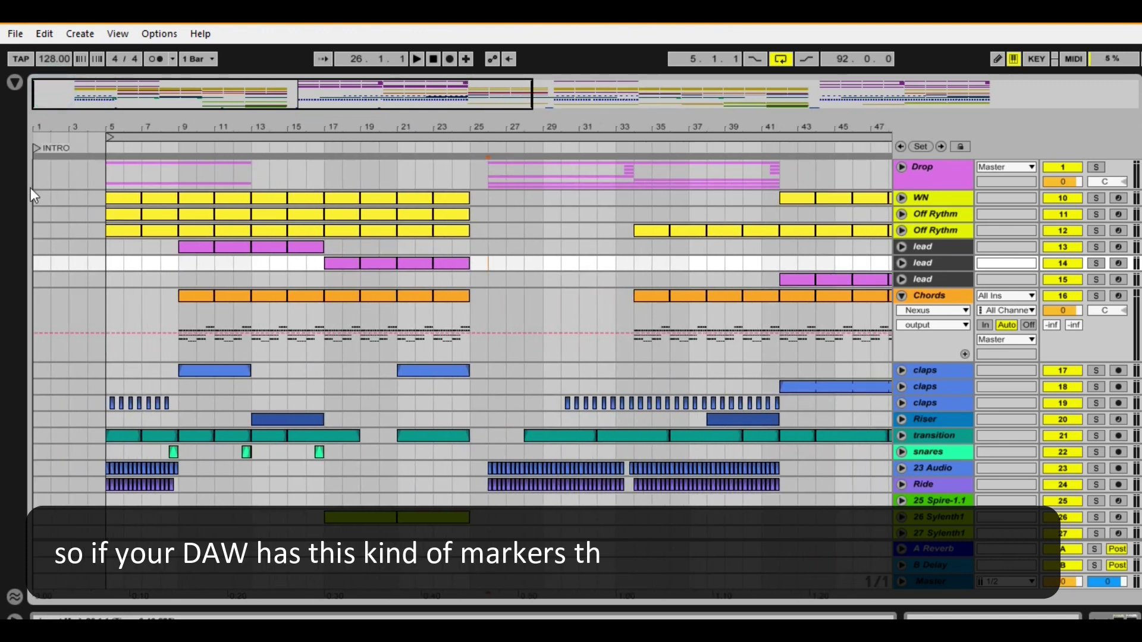
pyautogui.moveTo(33, 146); pyautogui.dragTo(104, 158)
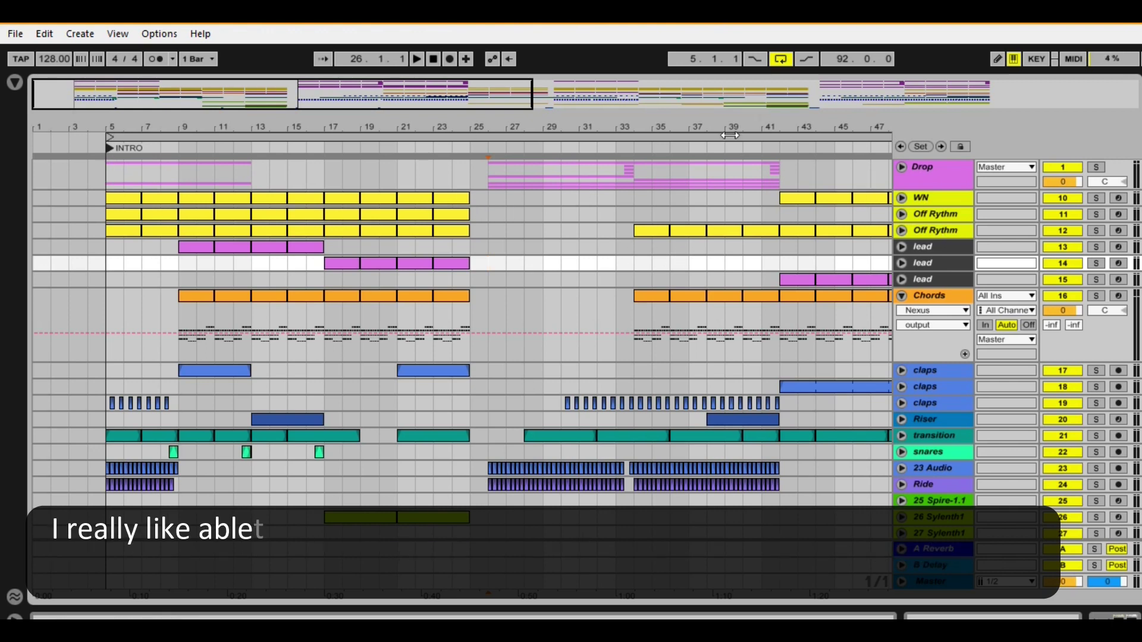
# Add a locator at bar 26, where the drop starts, and rename it "drop"
pyautogui.moveTo(472, 95); pyautogui.dragTo(475, 99)
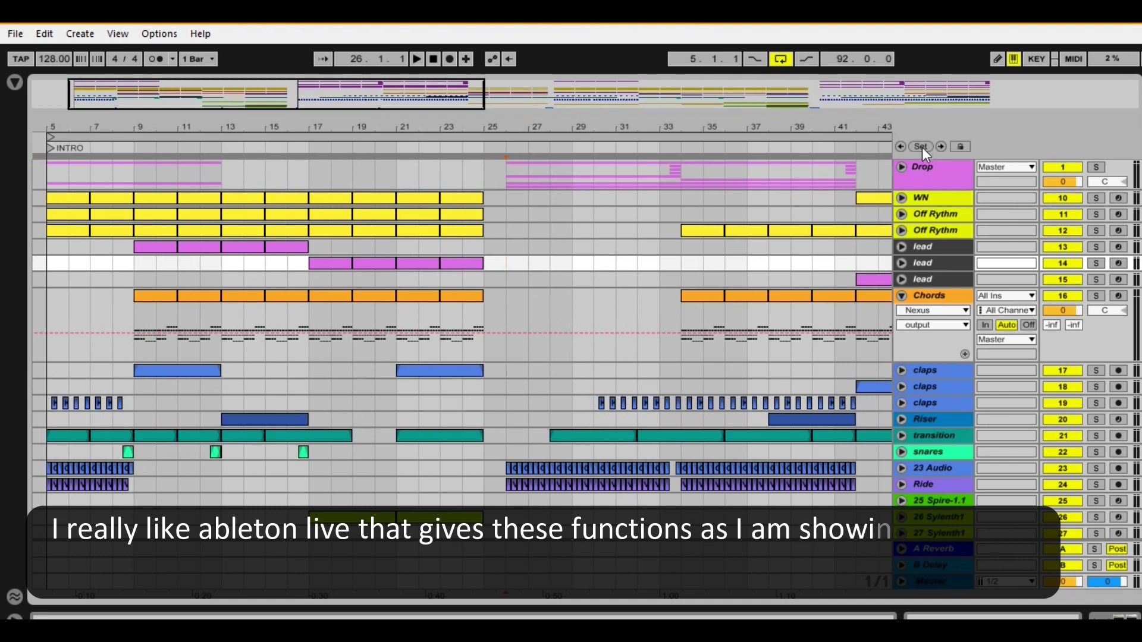
pyautogui.click(505, 198)
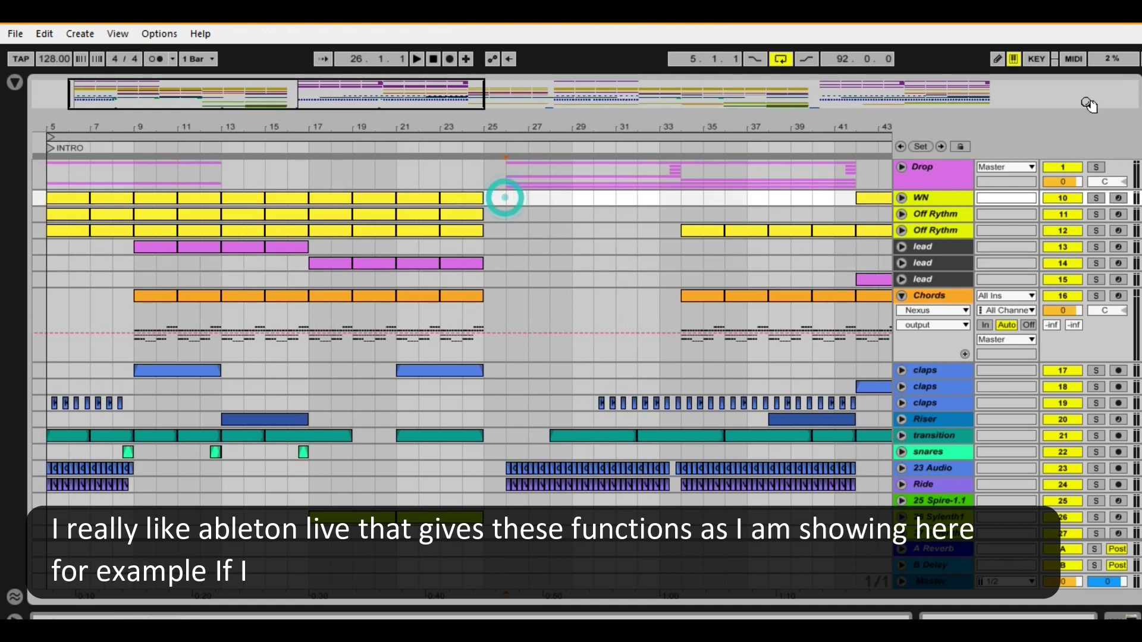
pyautogui.click(923, 147)
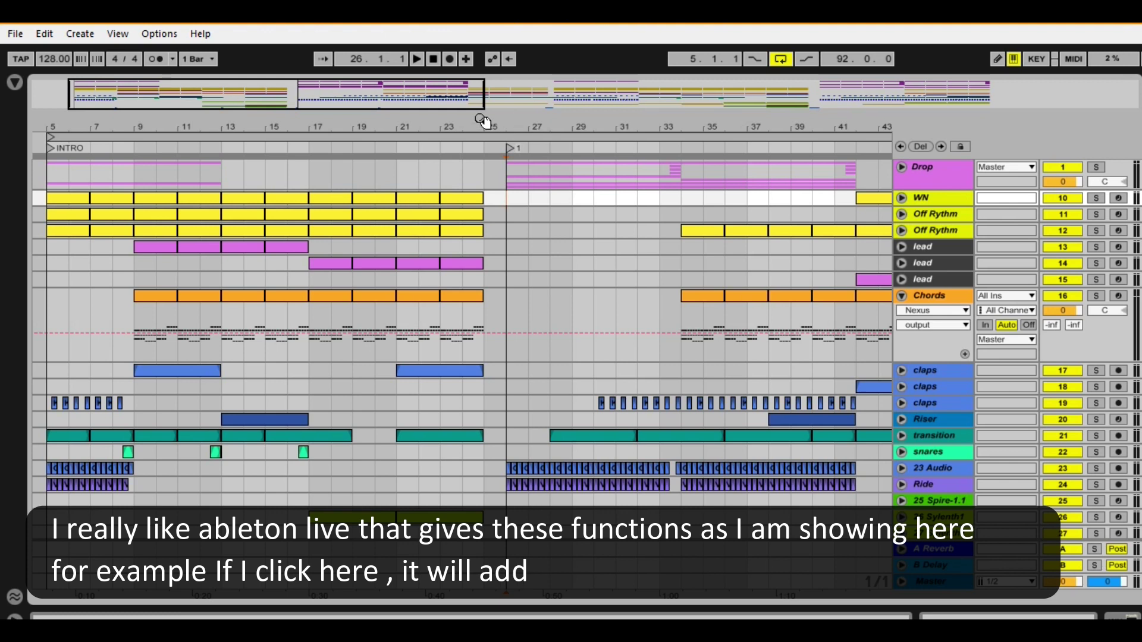
pyautogui.rightClick(510, 149)
pyautogui.click(547, 169)
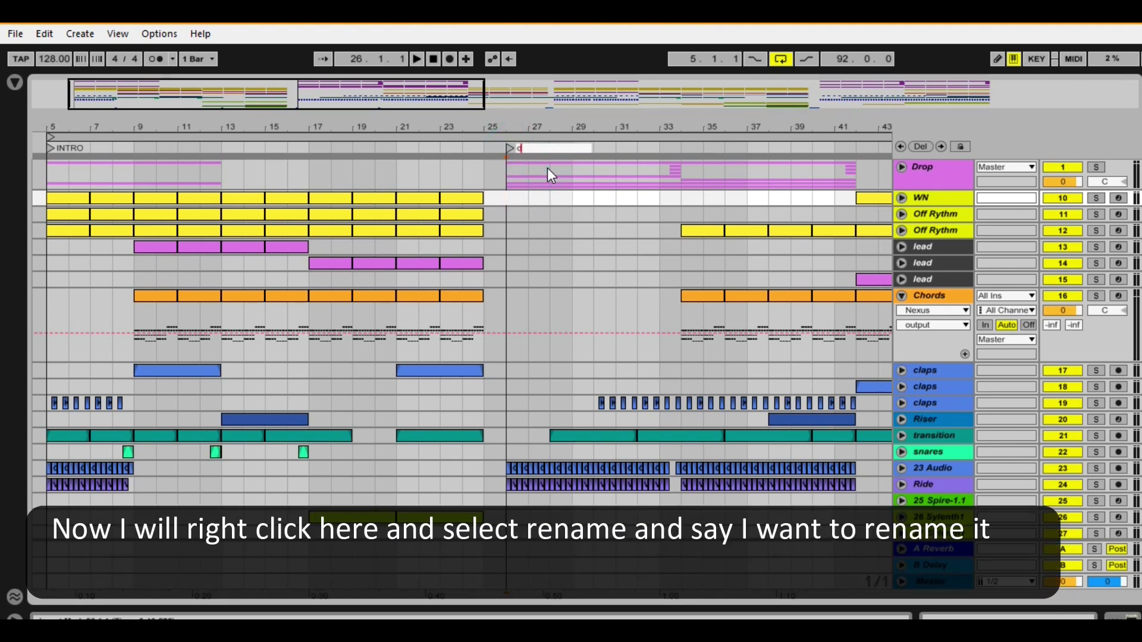
pyautogui.write('drop')
pyautogui.press('Return')
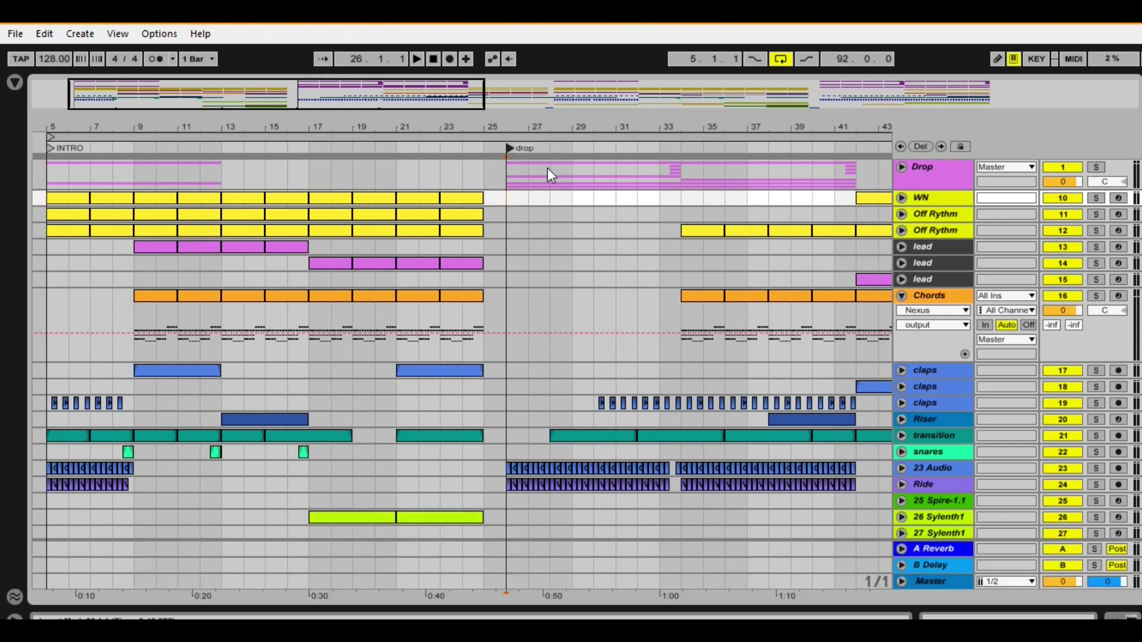
# Add a locator at bar 17, where the second lead part starts, and rename it "break"
pyautogui.moveTo(357, 98); pyautogui.dragTo(359, 317)
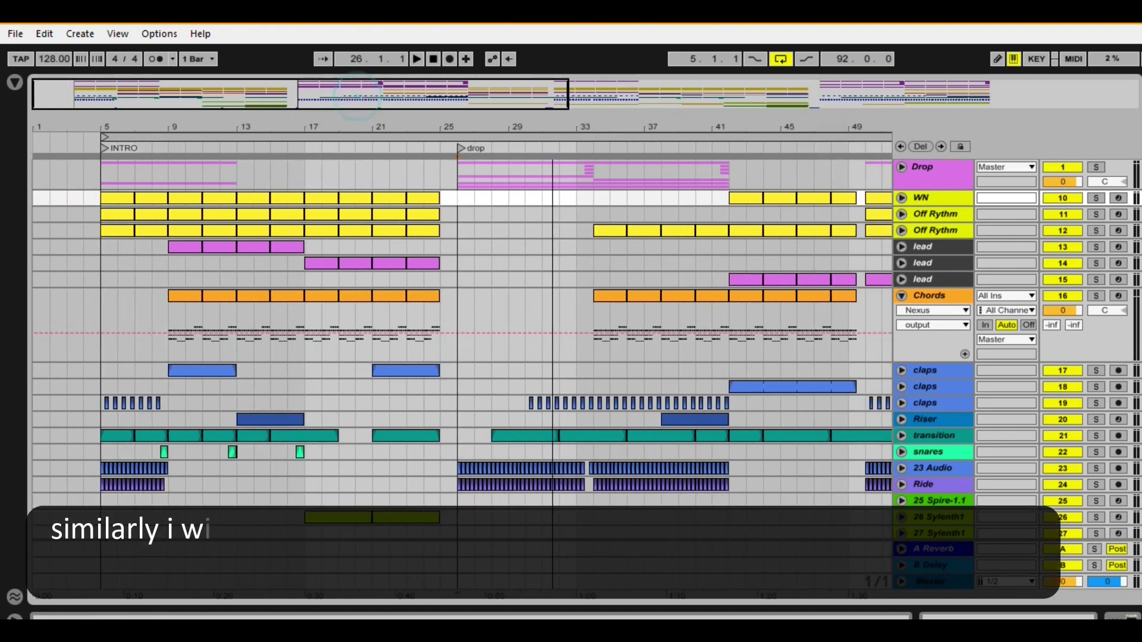
pyautogui.click(307, 364)
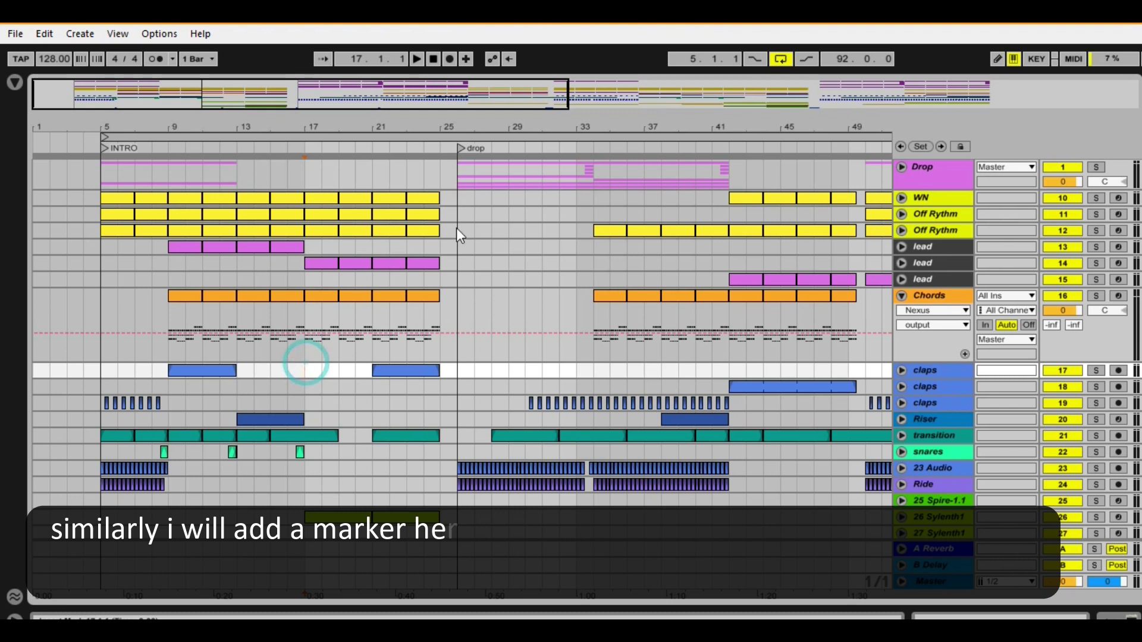
pyautogui.click(308, 173)
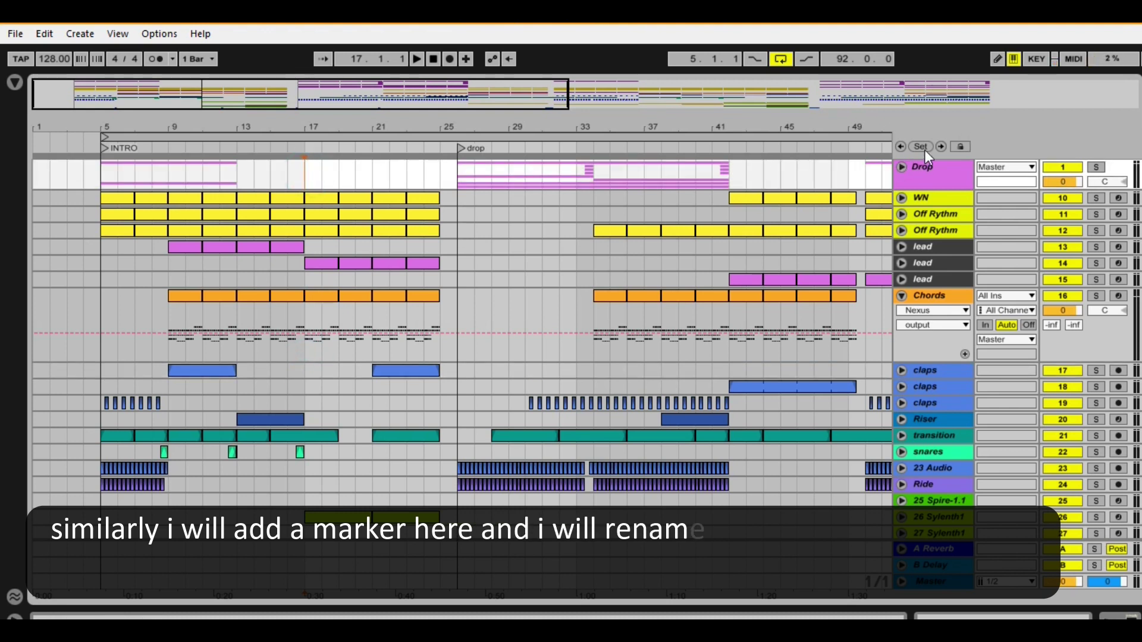
pyautogui.click(921, 146)
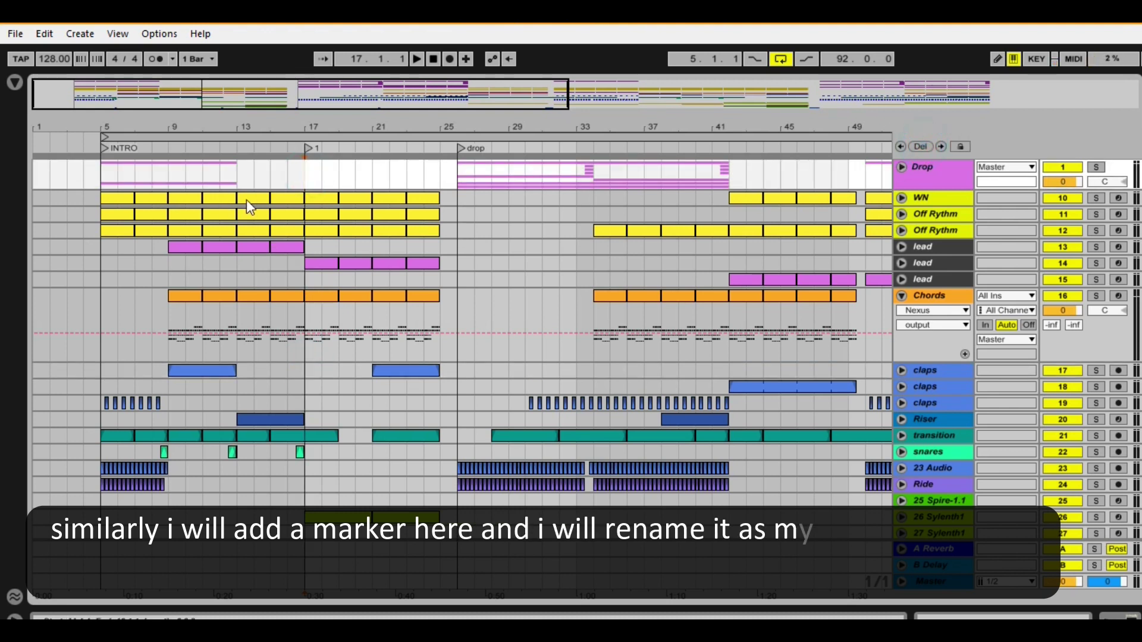
pyautogui.rightClick(318, 149)
pyautogui.click(351, 166)
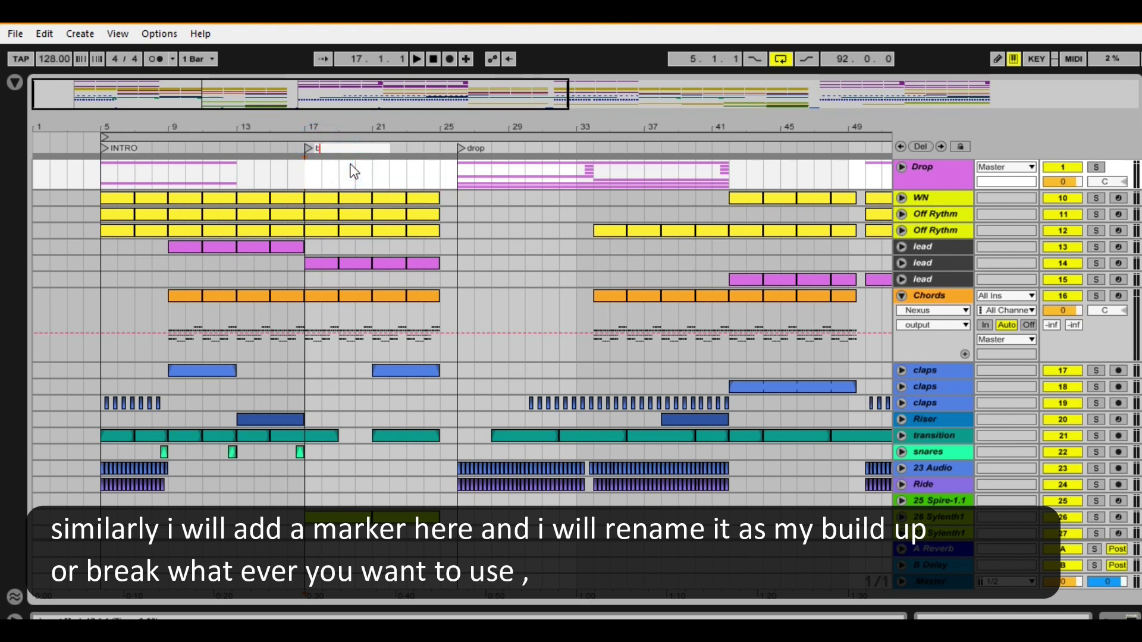
pyautogui.press('Return')
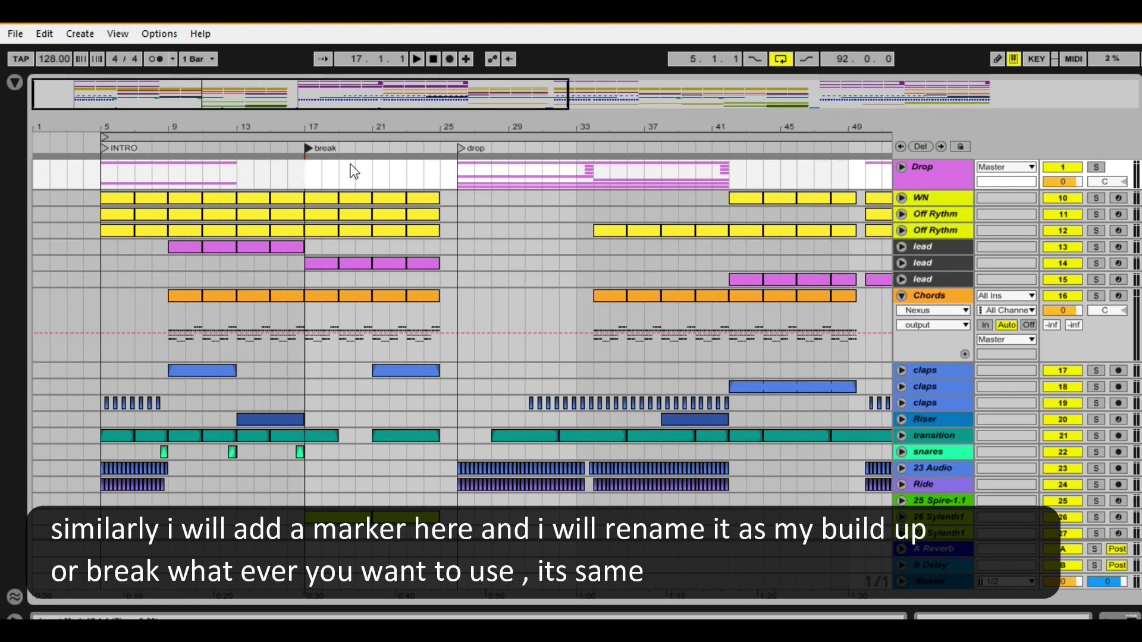
# Unfold and solo the first lead track, and play its melody from bar 9
pyautogui.moveTo(250, 102); pyautogui.dragTo(238, 80)
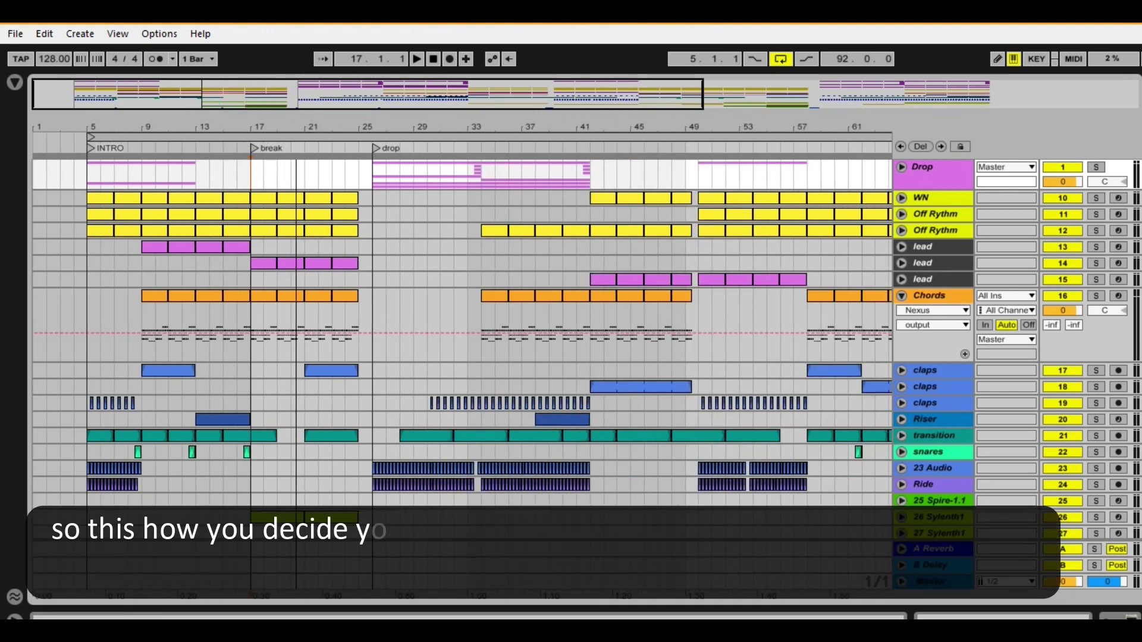
pyautogui.moveTo(322, 100); pyautogui.dragTo(321, 77)
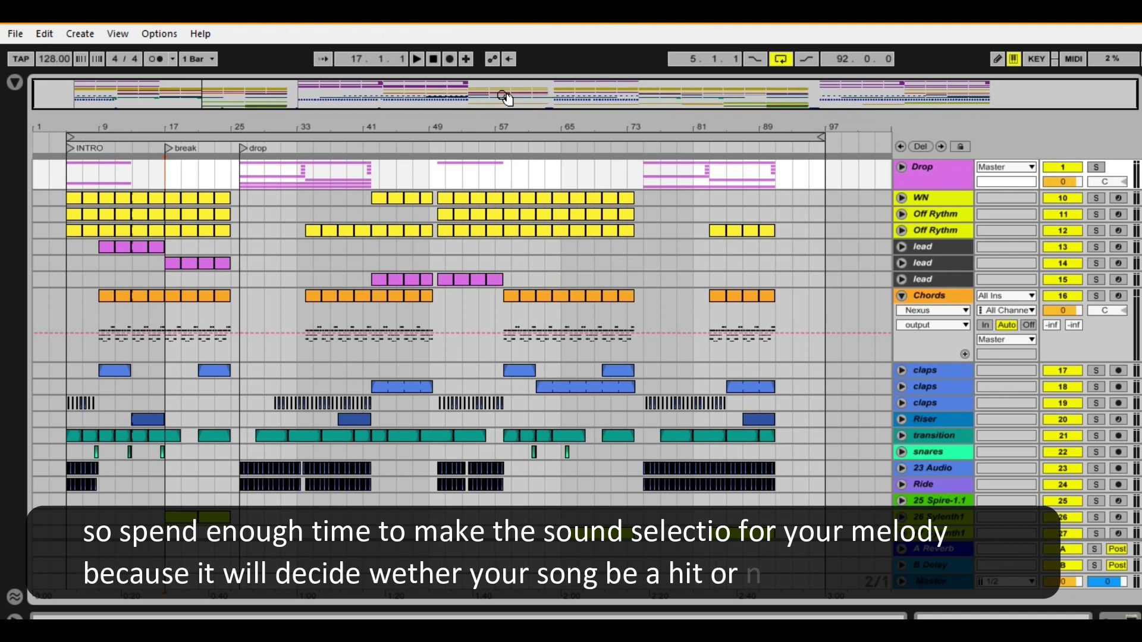
pyautogui.moveTo(492, 95); pyautogui.dragTo(467, 93)
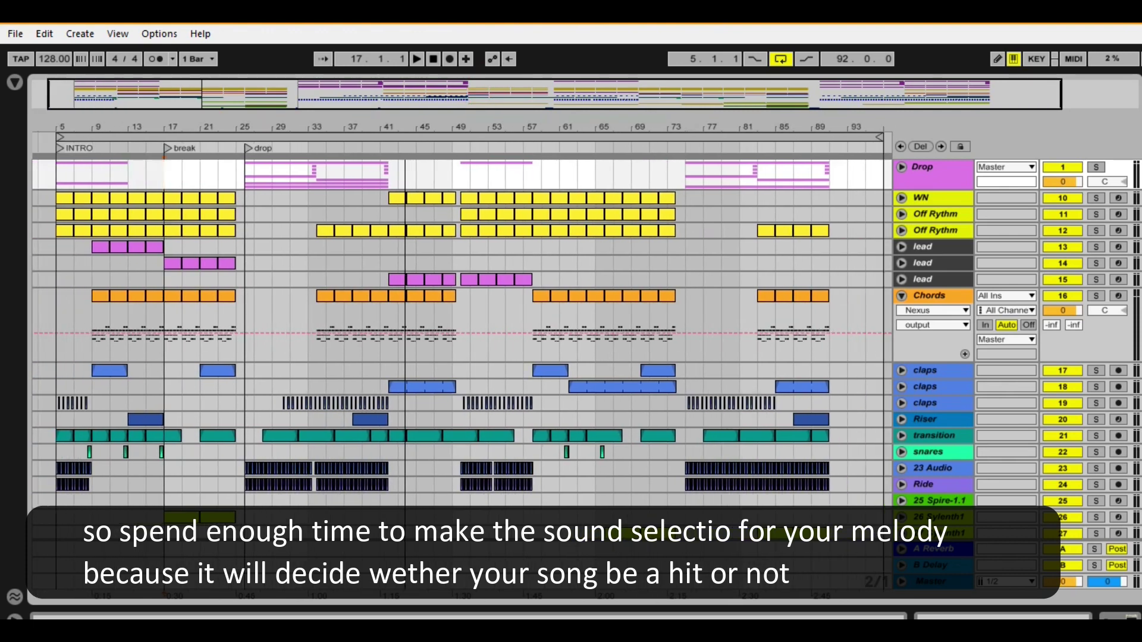
pyautogui.scroll(-3, 119, 315)
pyautogui.scroll(3, 122, 297)
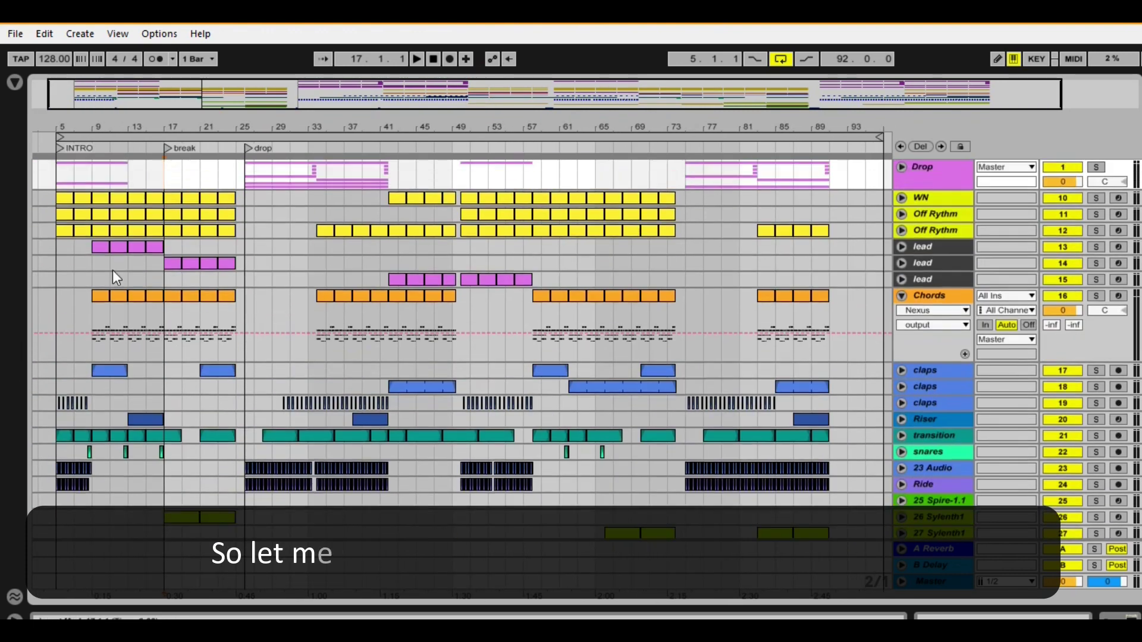
pyautogui.click(902, 249)
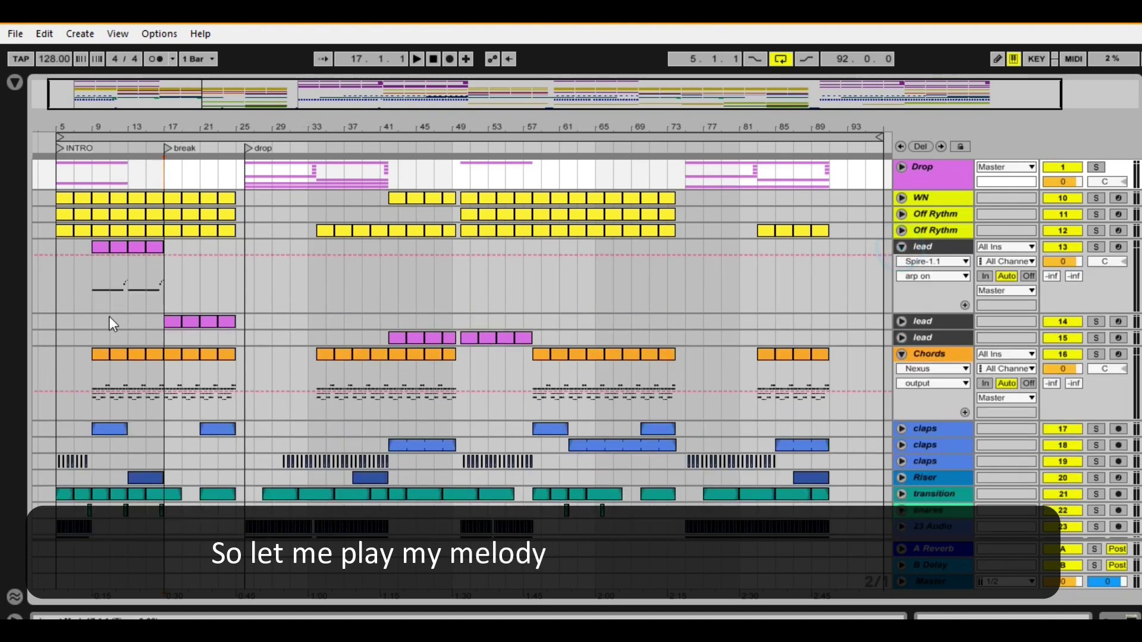
pyautogui.click(95, 303)
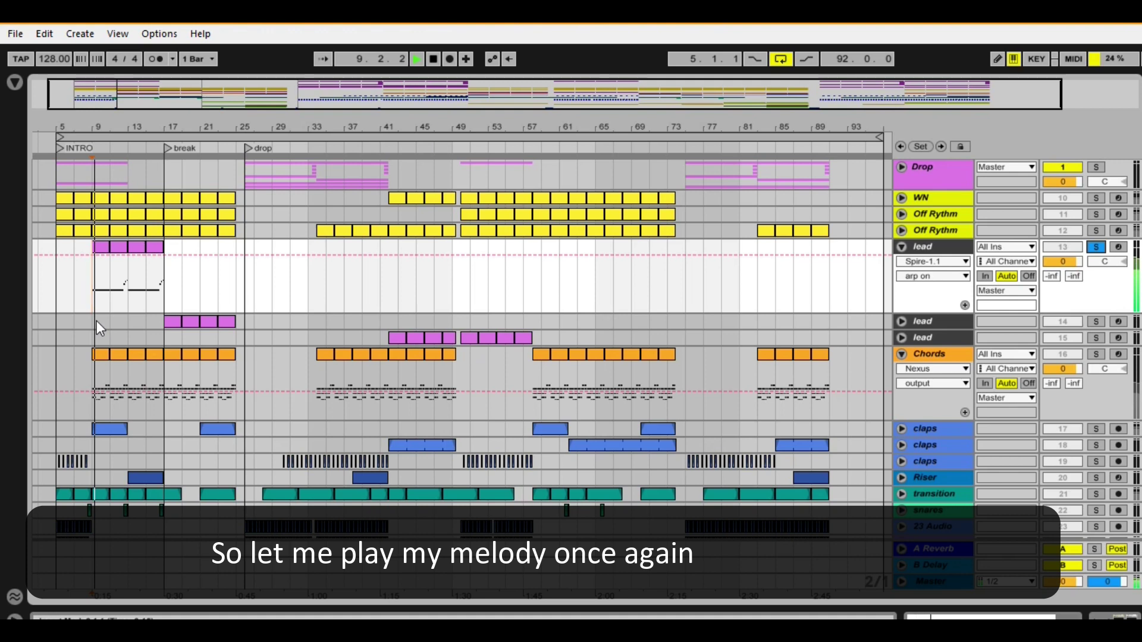
pyautogui.moveTo(75, 93); pyautogui.dragTo(74, 103)
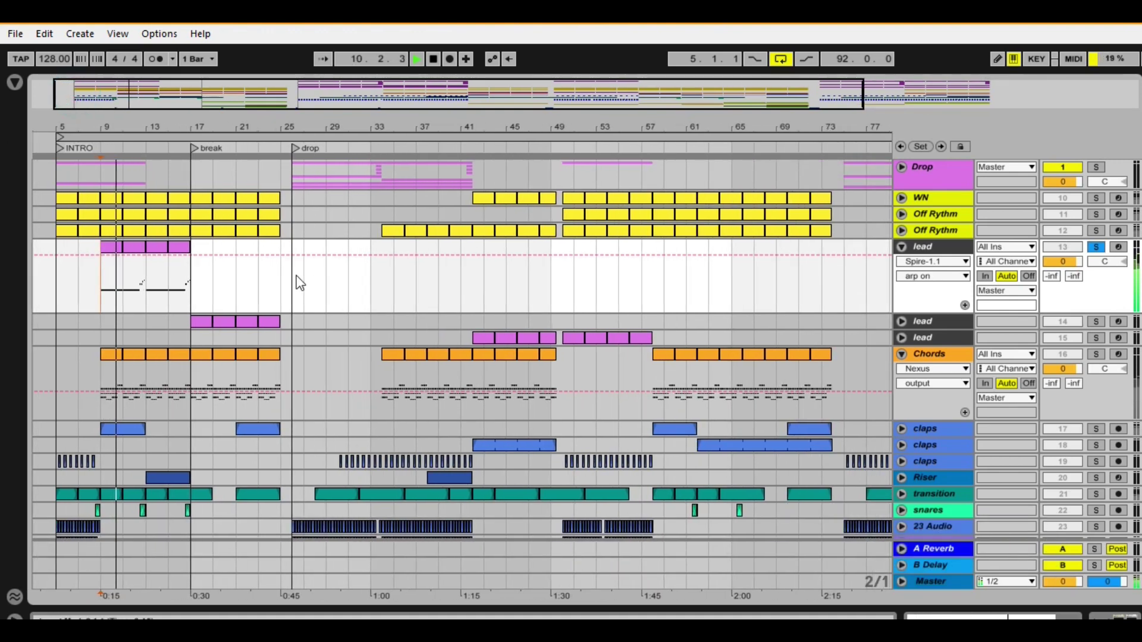
pyautogui.press('space')
# Open the MIDI notes of the first lead clip, play part of it to check the melody, and return to the arrangement
pyautogui.click(100, 270)
pyautogui.moveTo(136, 265); pyautogui.dragTo(113, 253)
pyautogui.doubleClick(109, 247)
pyautogui.click(432, 461)
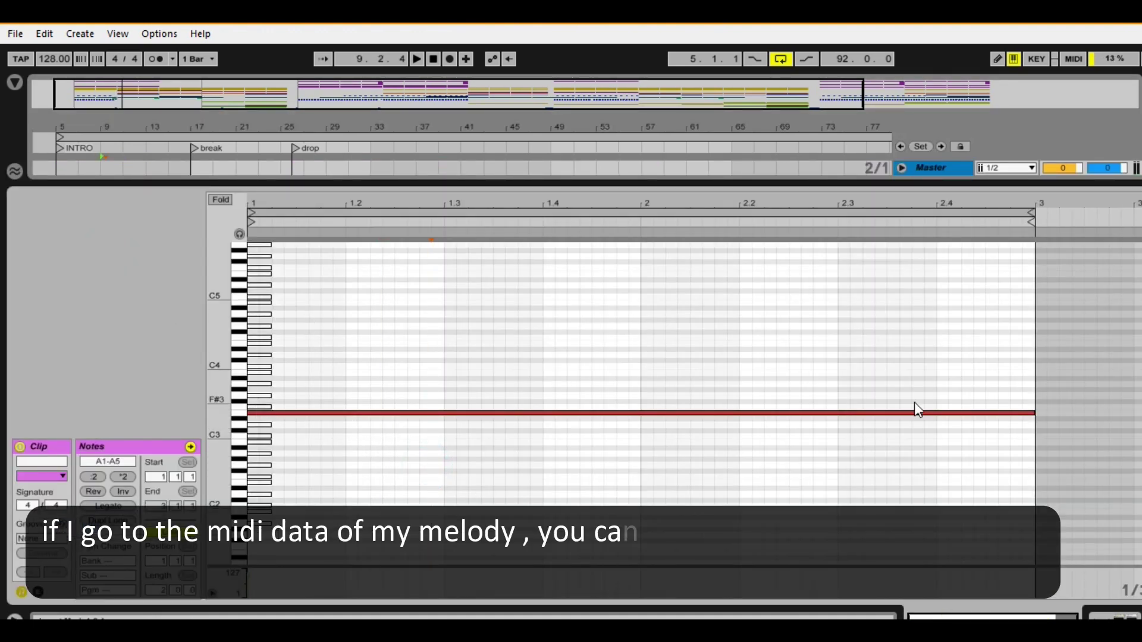
pyautogui.press('space')
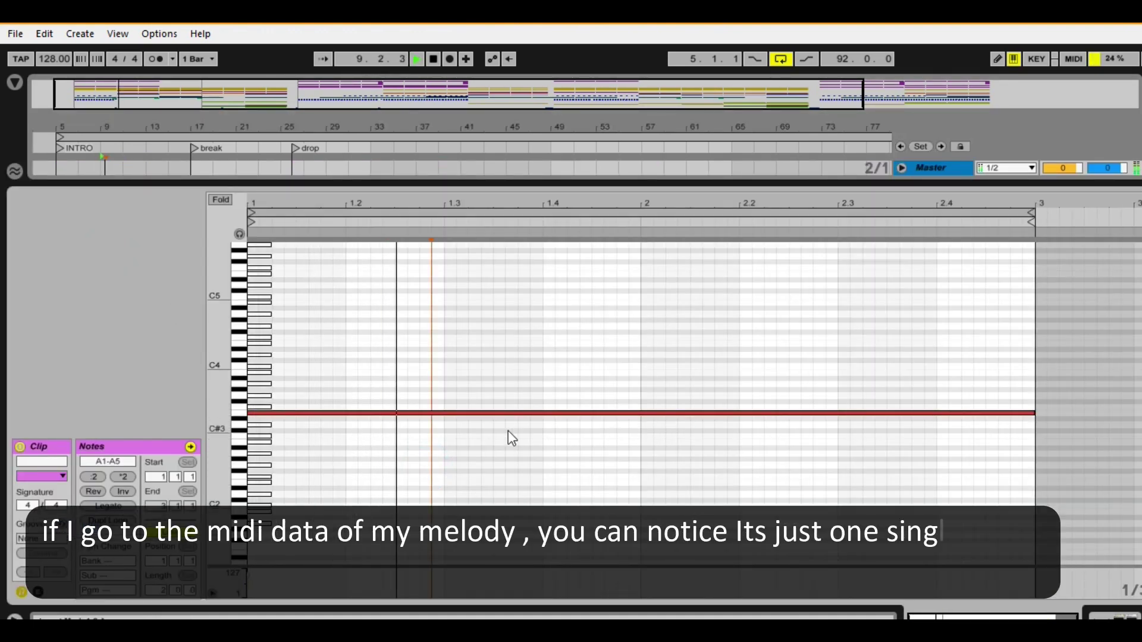
pyautogui.press('space')
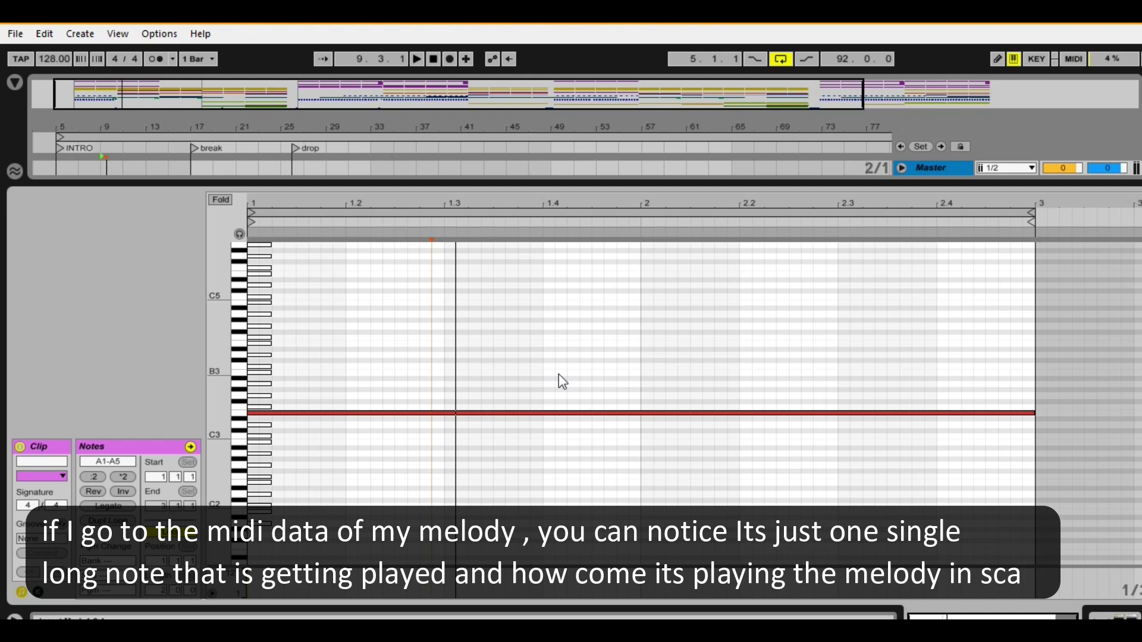
pyautogui.doubleClick(659, 190)
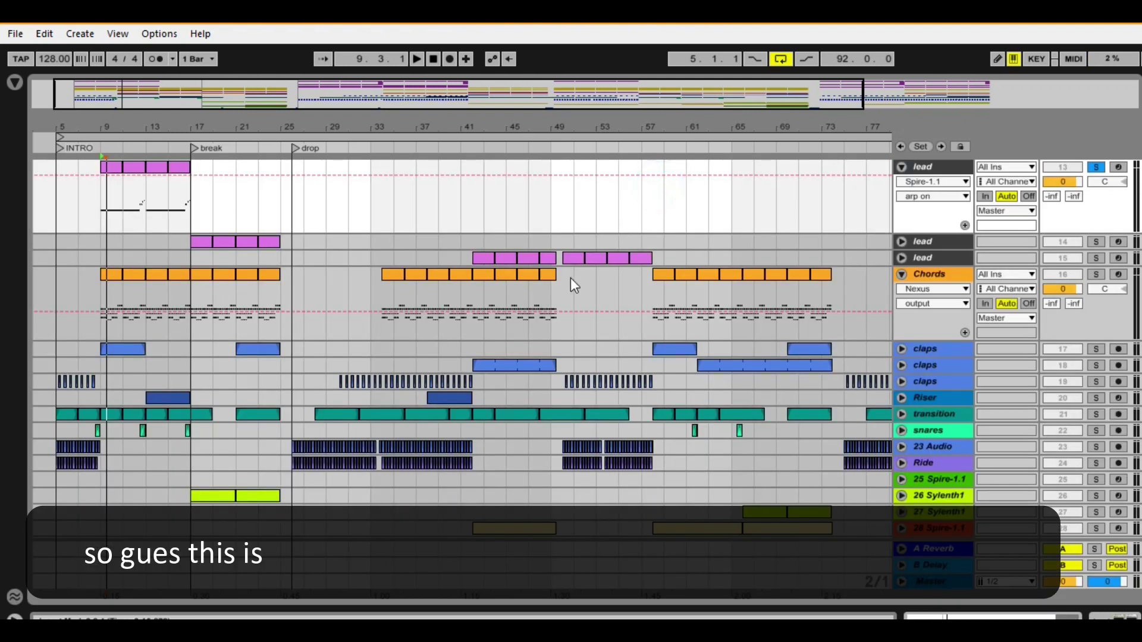
pyautogui.scroll(2, 385, 275)
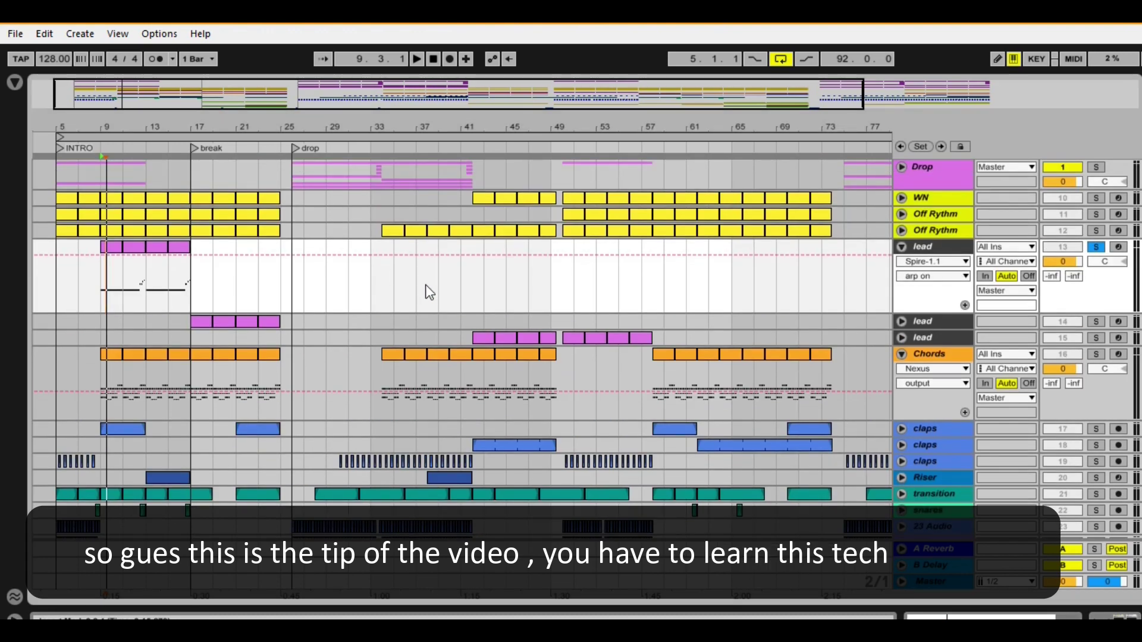
# Open the Spire synth on the first lead track and place its window so the arpeggiator is in view
pyautogui.doubleClick(925, 245)
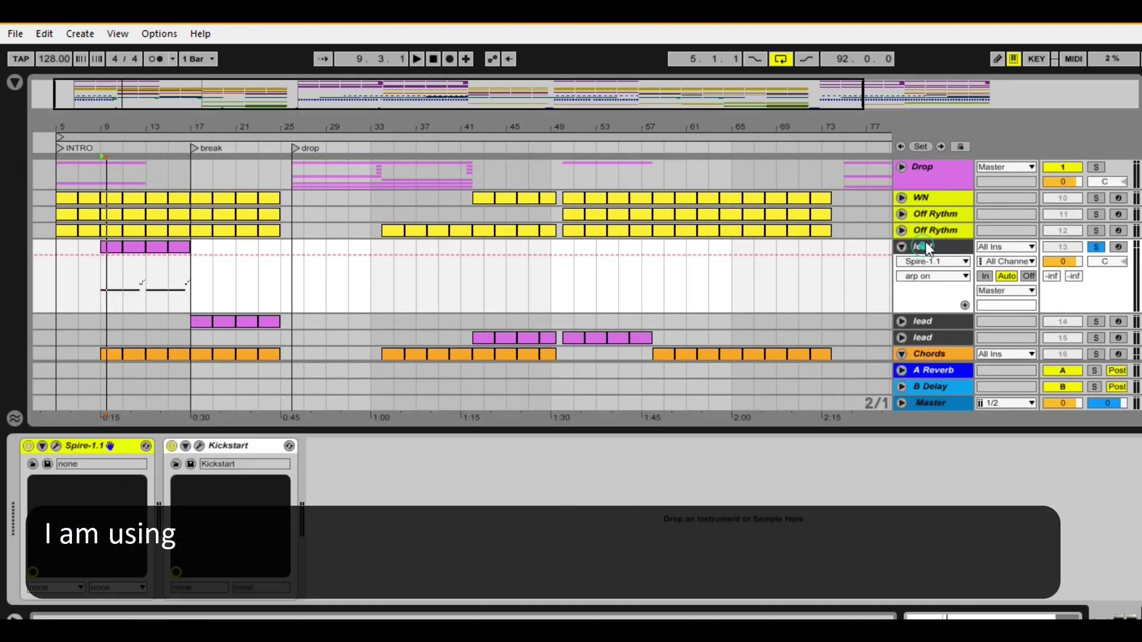
pyautogui.click(56, 446)
pyautogui.moveTo(298, 95); pyautogui.dragTo(351, 86)
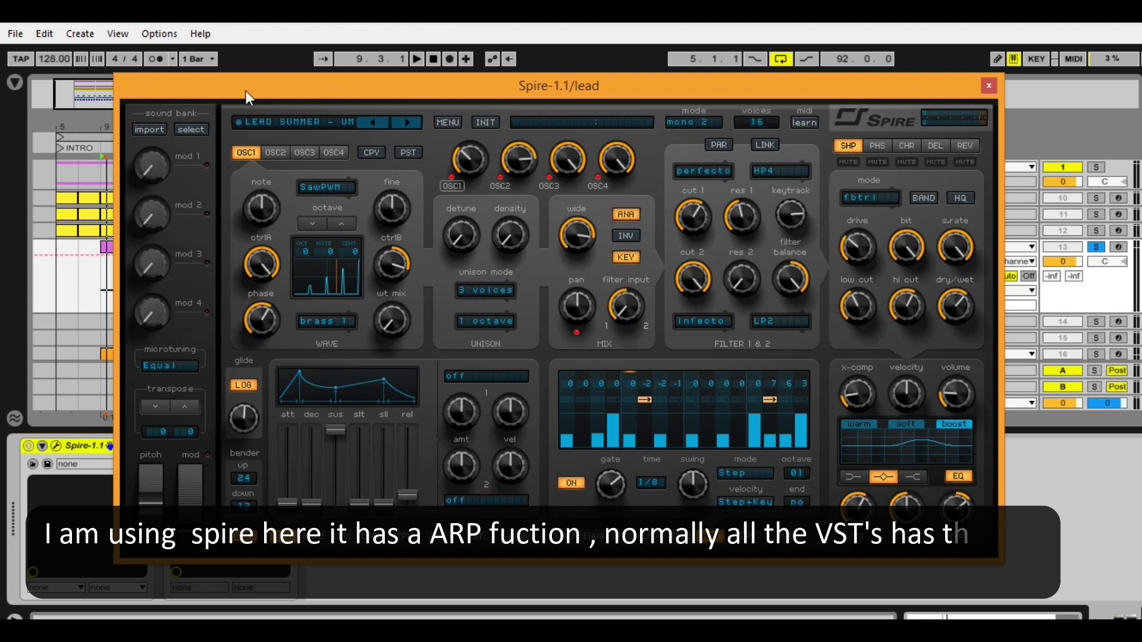
pyautogui.moveTo(282, 87); pyautogui.dragTo(362, 94)
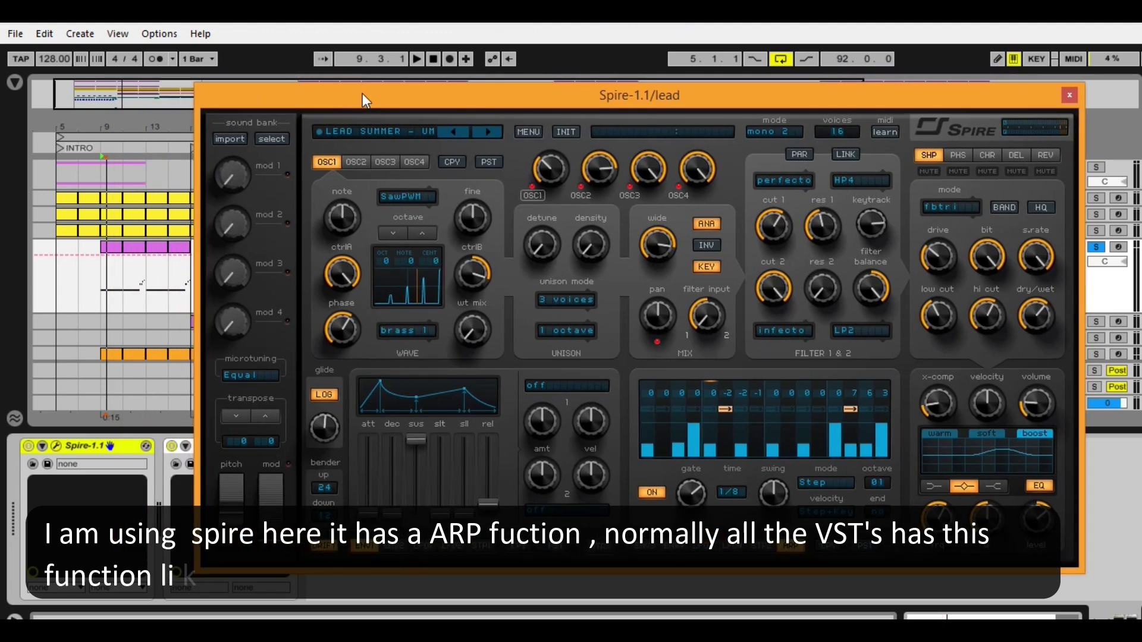
pyautogui.moveTo(362, 94); pyautogui.dragTo(349, 80)
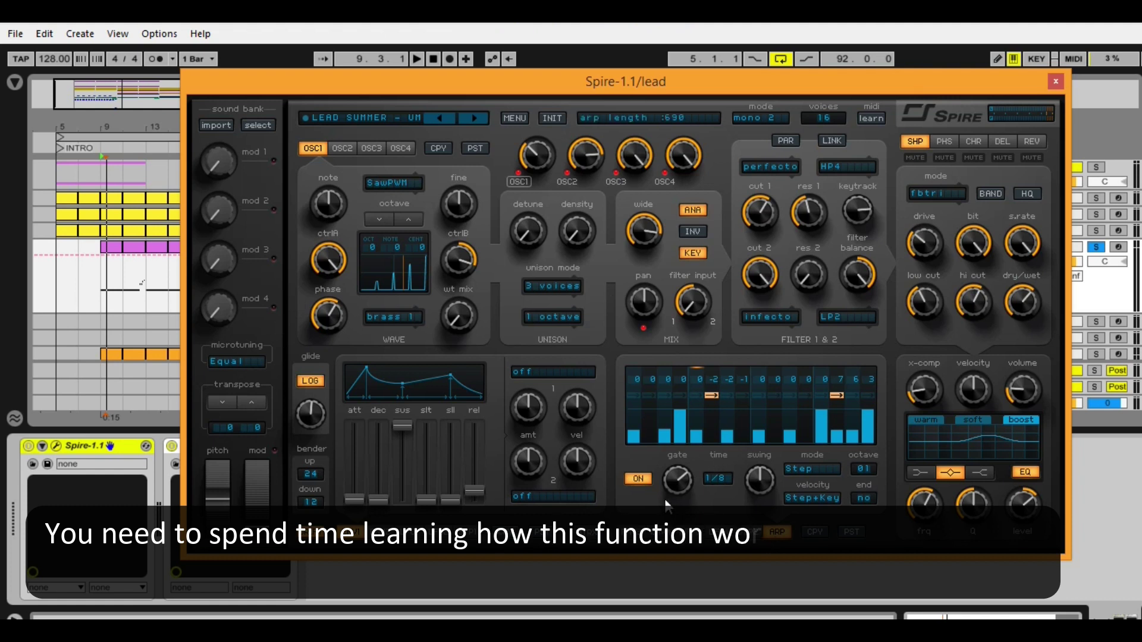
# Turn off Spire's arpeggiator and play the lead melody without it
pyautogui.click(638, 480)
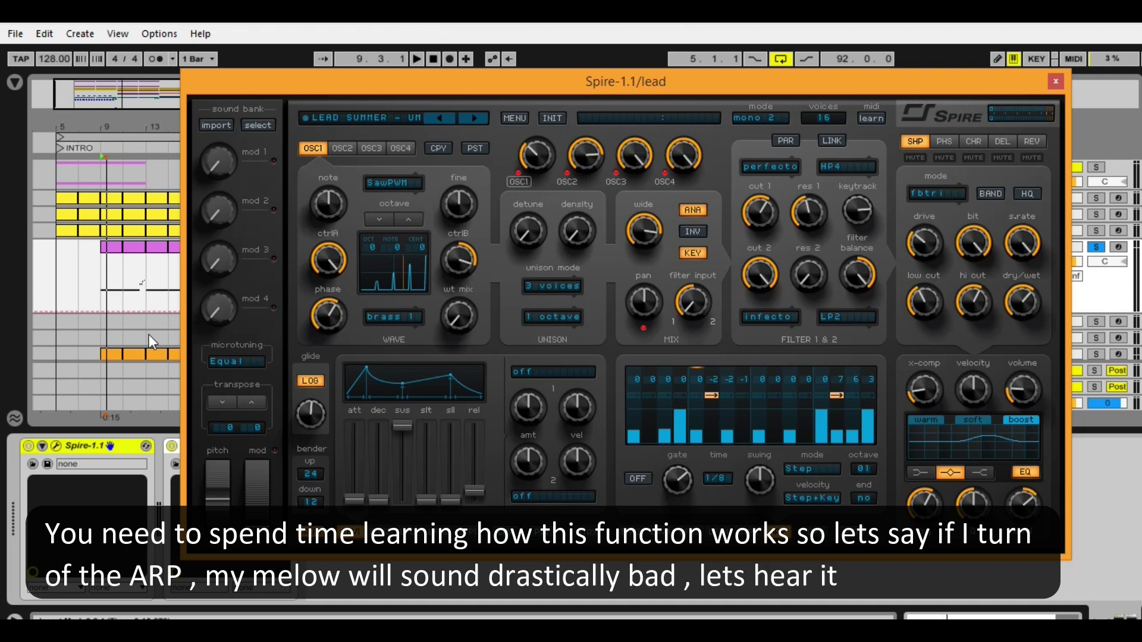
pyautogui.press('space')
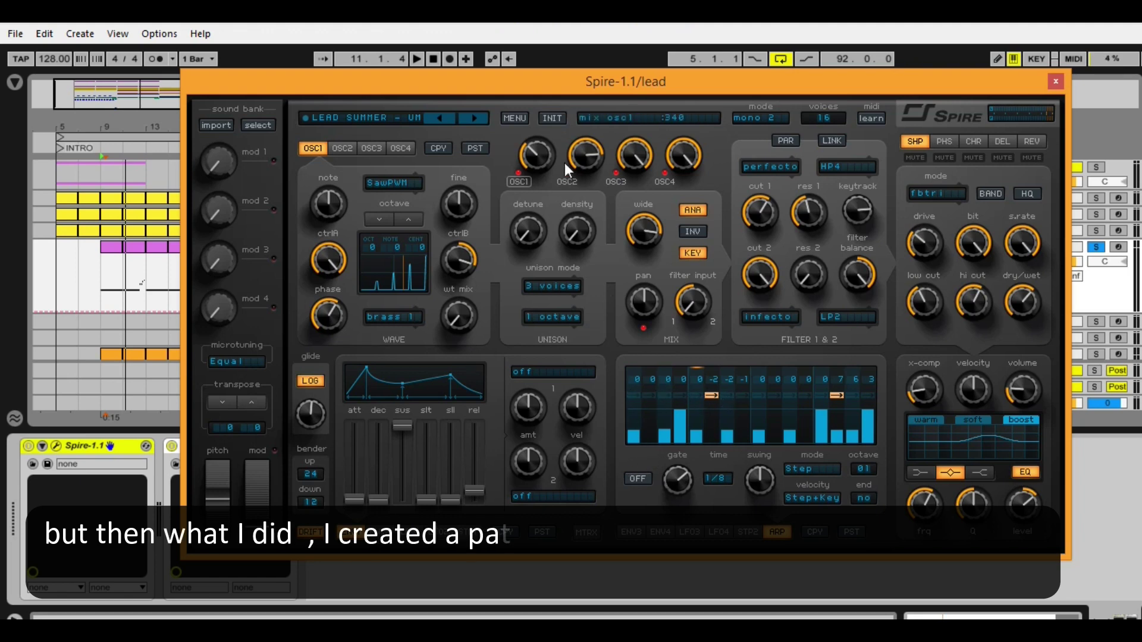
pyautogui.moveTo(562, 88); pyautogui.dragTo(519, 70)
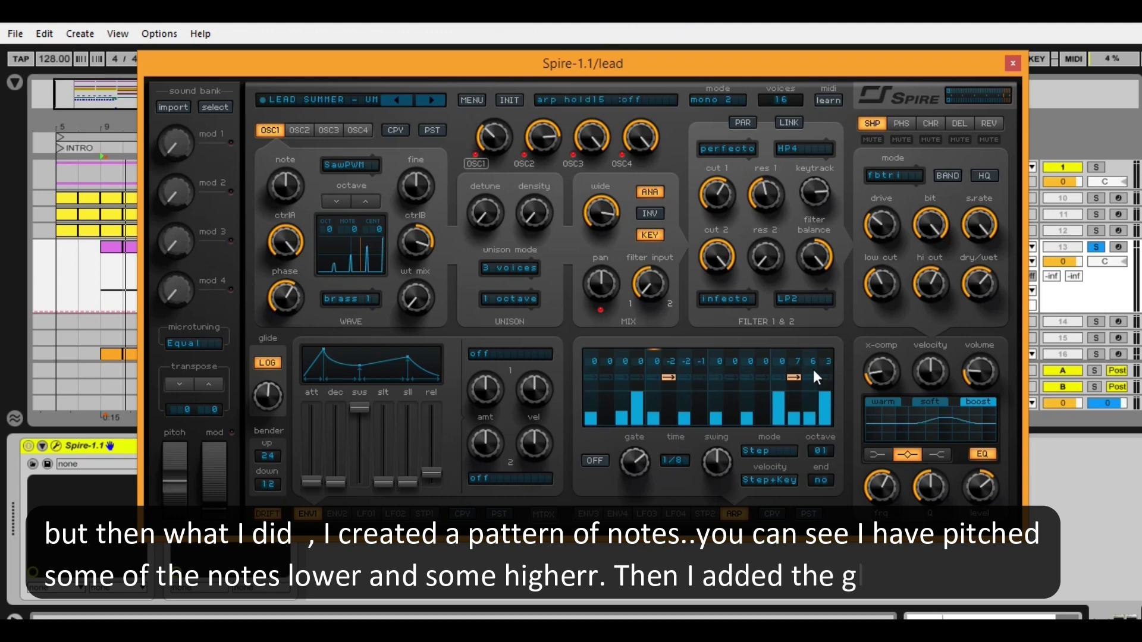
# Inspect the glide (hold) setting on the sixth step of Spire's arpeggiator pattern
pyautogui.click(669, 378)
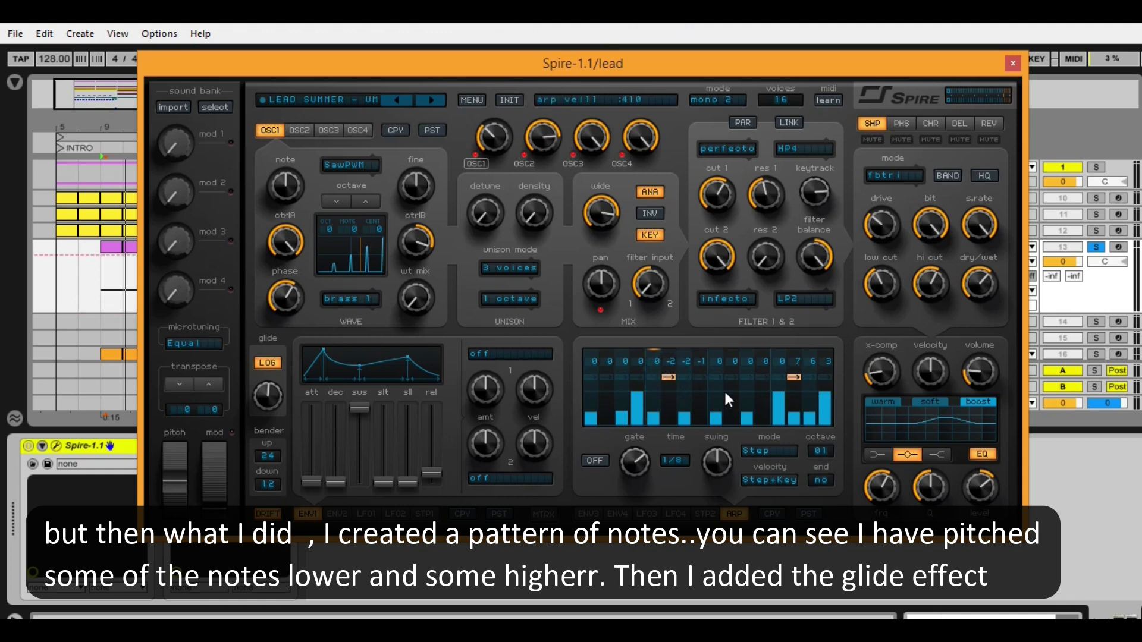
pyautogui.click(668, 378)
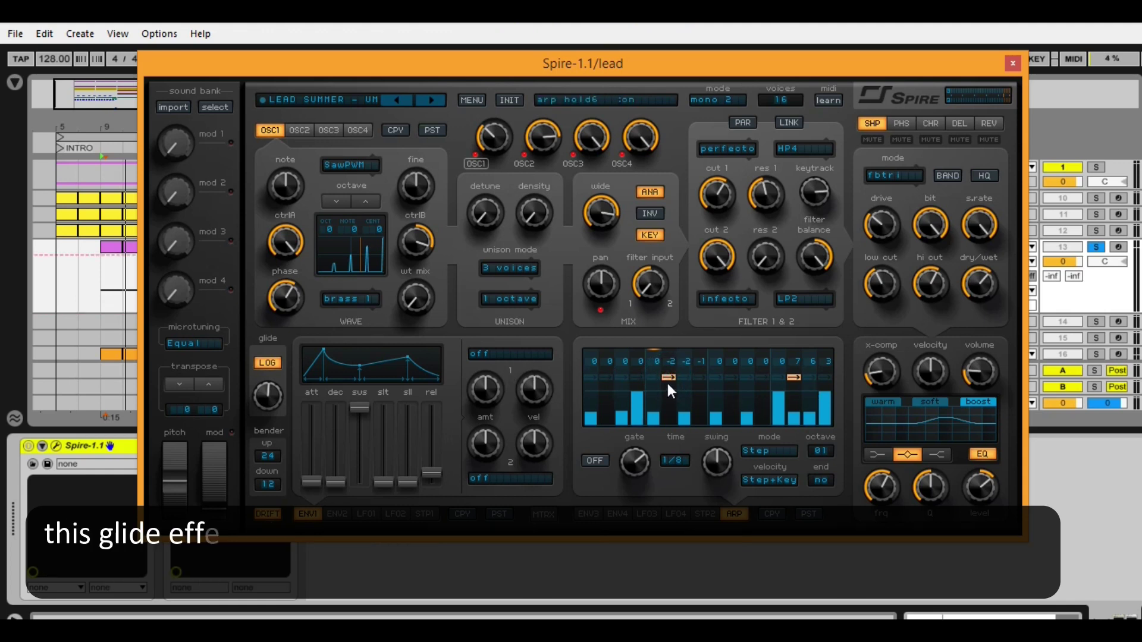
pyautogui.click(666, 380)
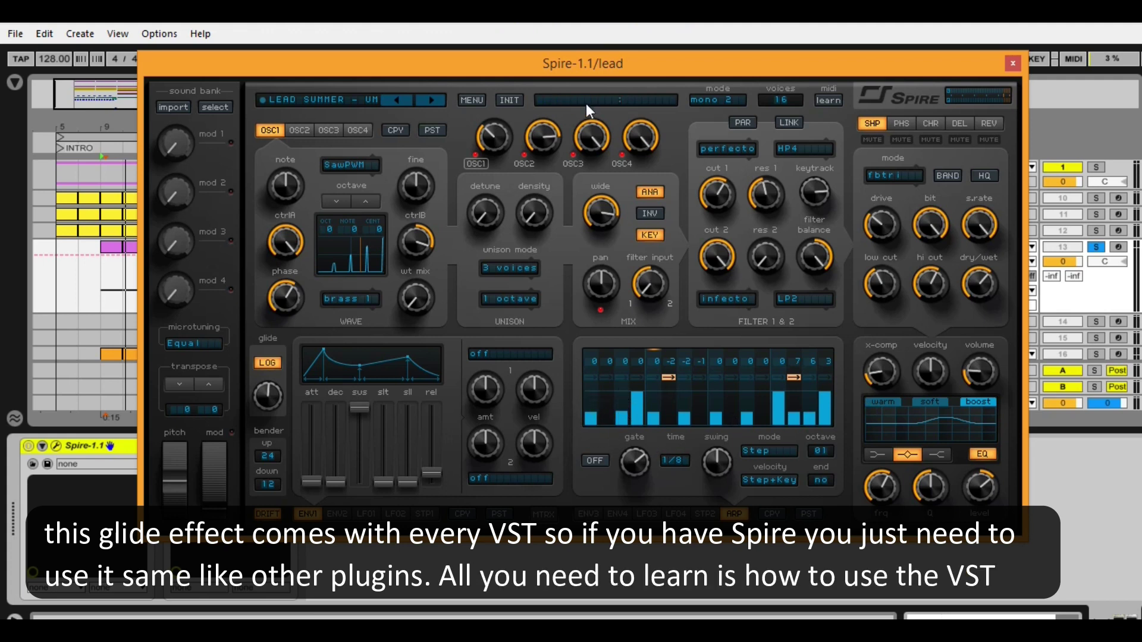
pyautogui.moveTo(562, 75); pyautogui.dragTo(558, 66)
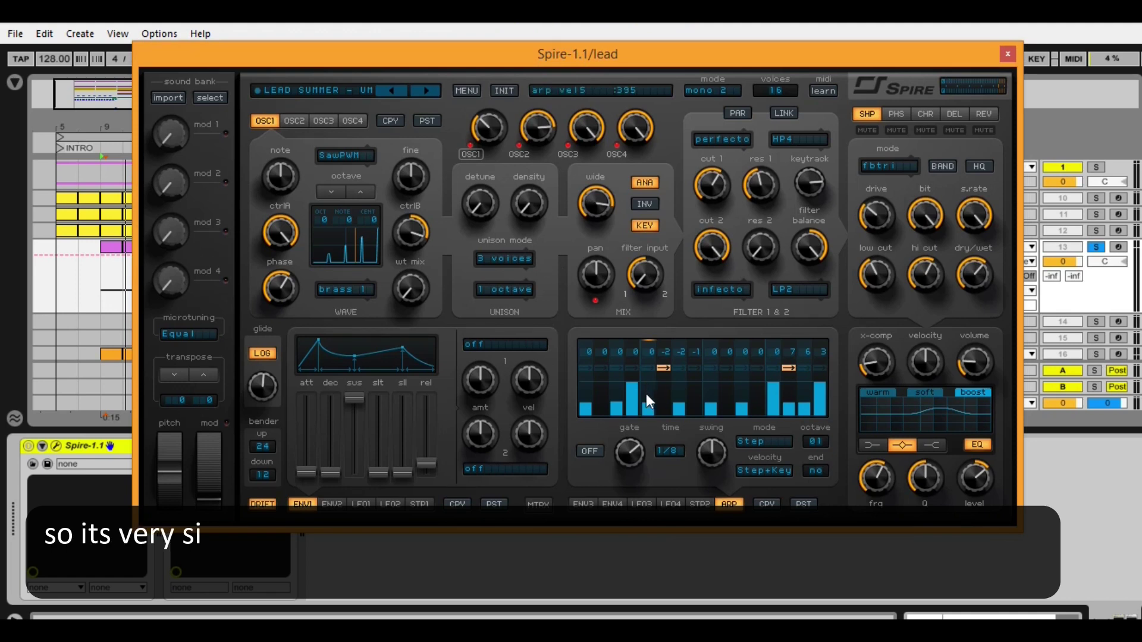
# Compare the lead melody with the arpeggiator turned on and off again, and close Spire and the device view
pyautogui.moveTo(319, 59)
pyautogui.mouseDown()
pyautogui.moveTo(467, 97)
pyautogui.moveTo(320, 78)
pyautogui.mouseUp()
pyautogui.click(649, 470)
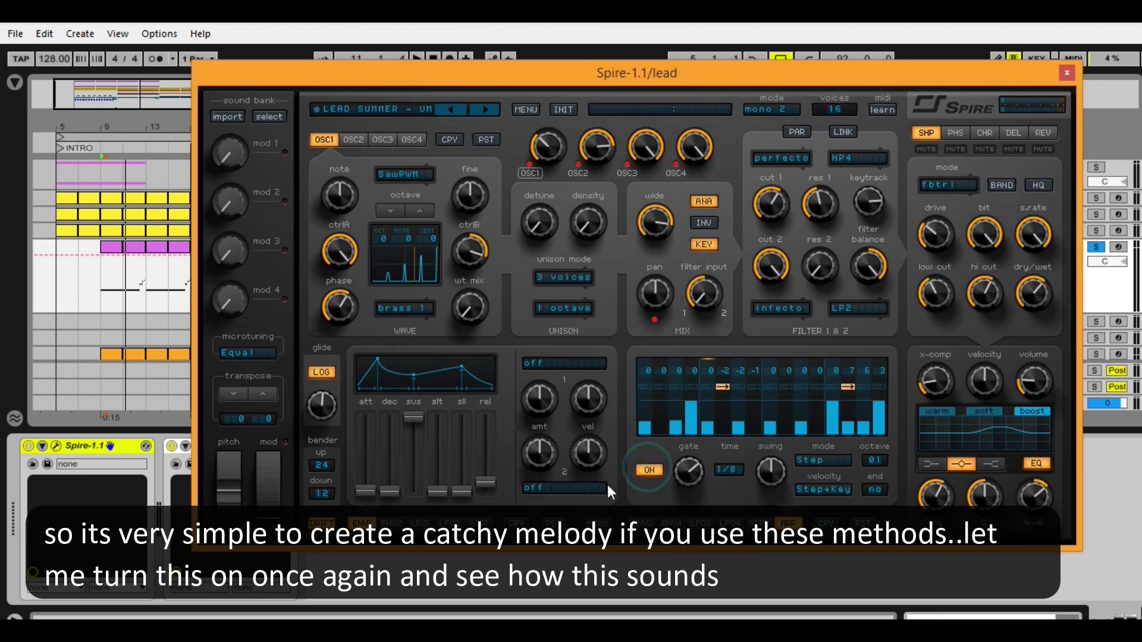
pyautogui.press('space')
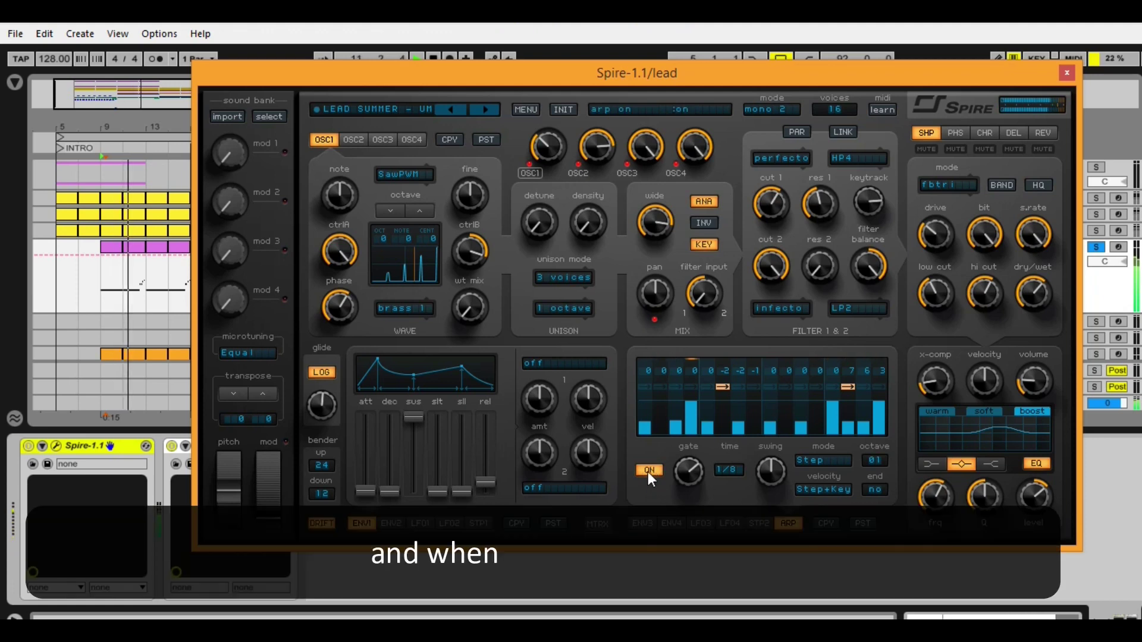
pyautogui.click(648, 472)
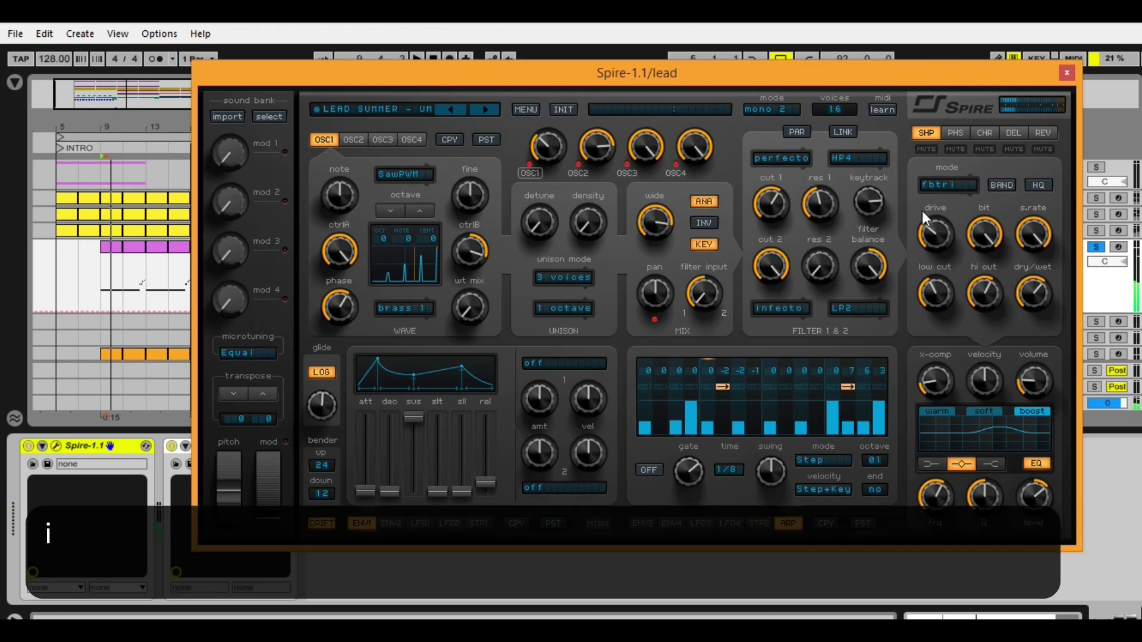
pyautogui.click(1069, 74)
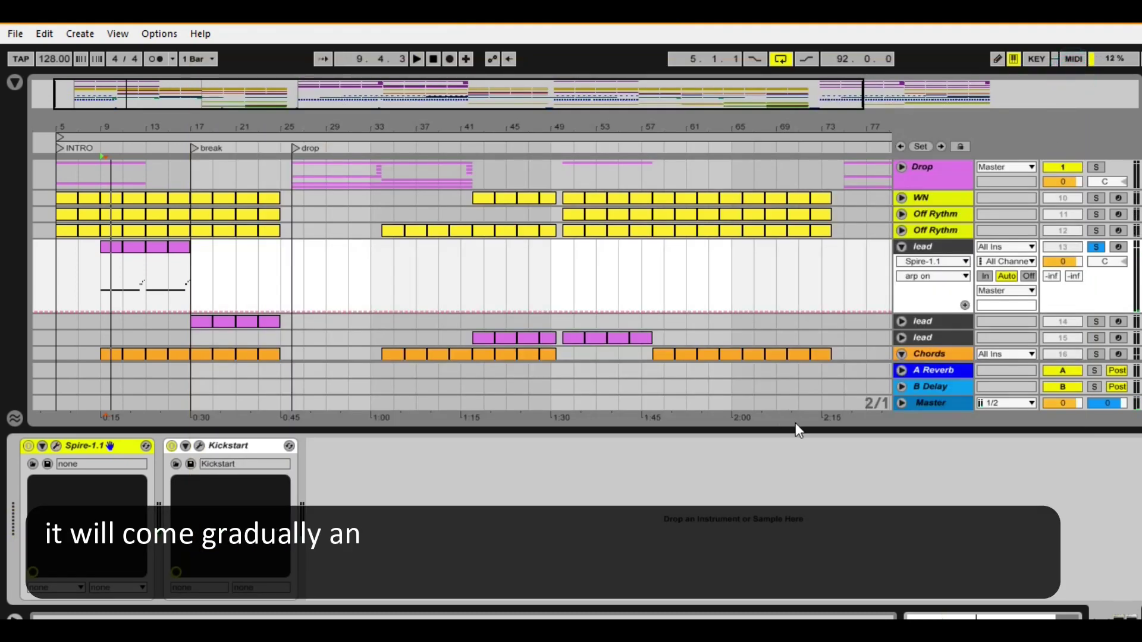
pyautogui.hotkey('ctrl', 'alt', 'l')
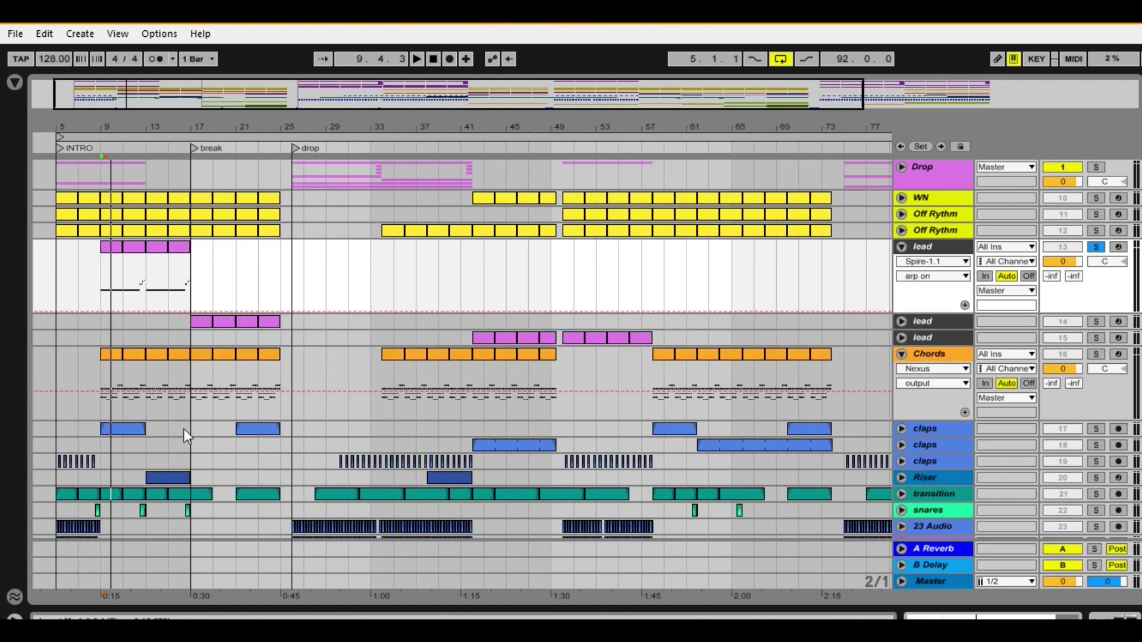
# Solo the Chords track together with the first lead, play both from bar 9, and hide the device view
pyautogui.click(231, 282)
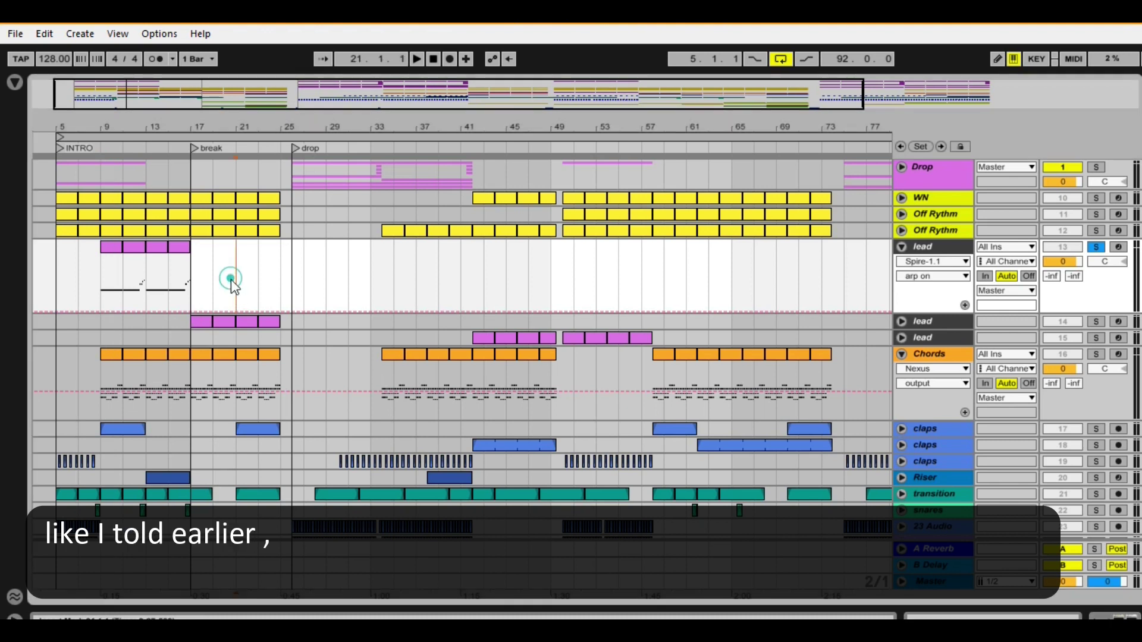
pyautogui.click(101, 301)
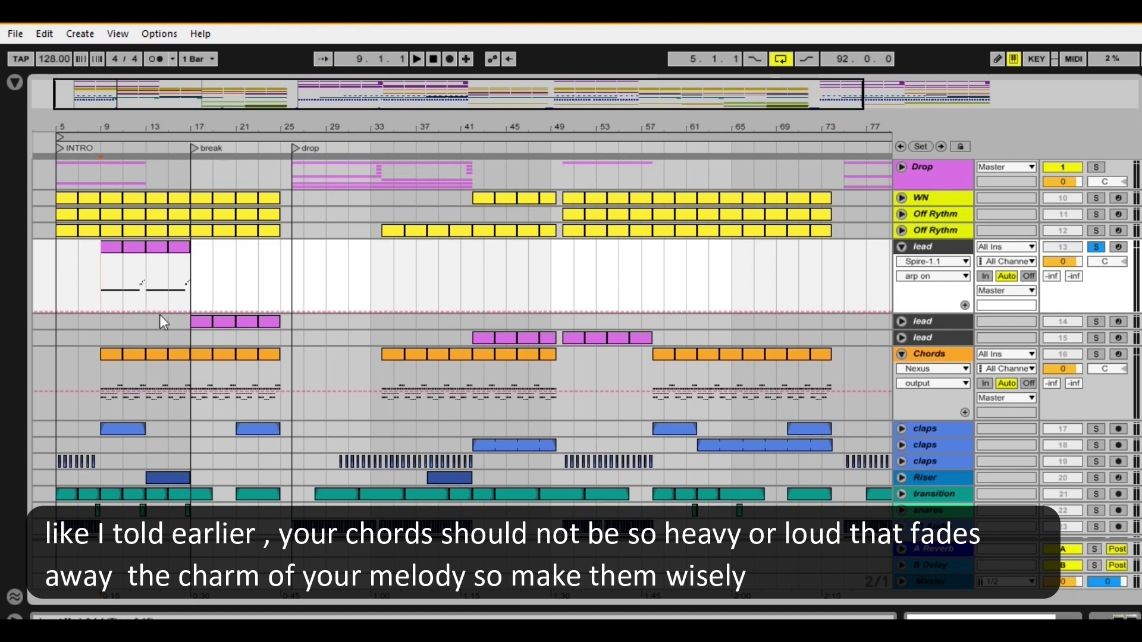
pyautogui.click(122, 282)
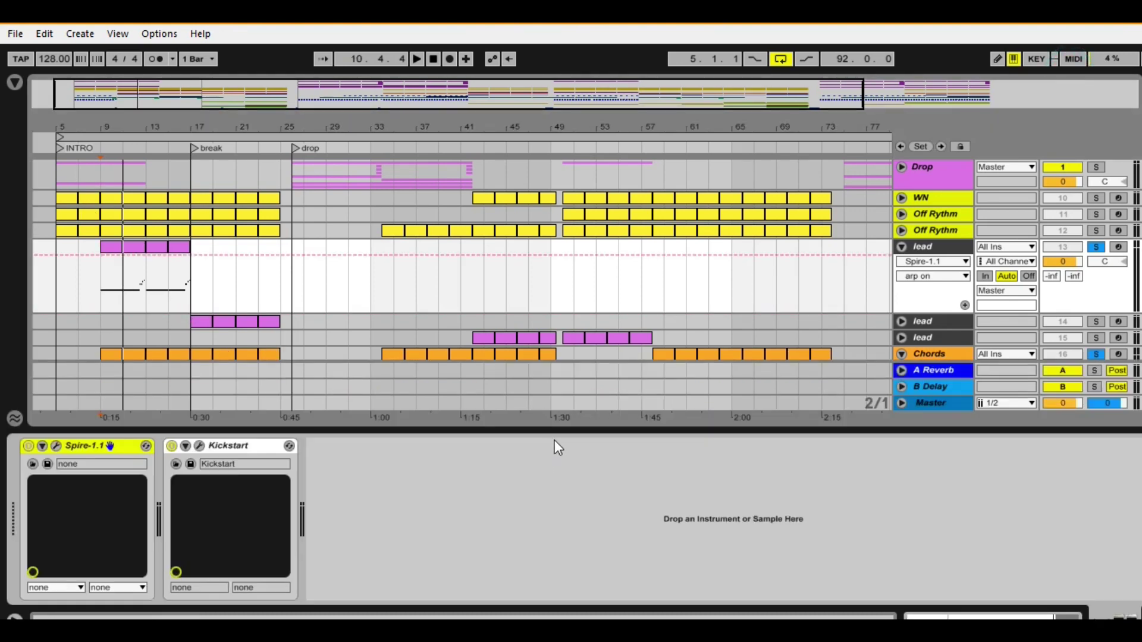
pyautogui.click(554, 432)
pyautogui.press('space')
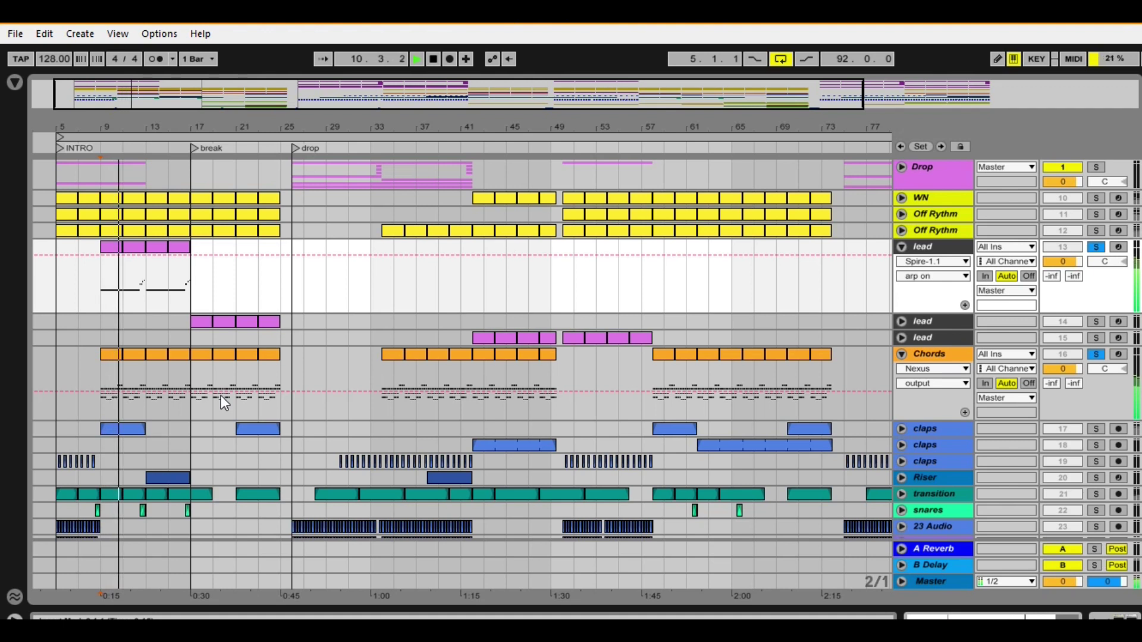
pyautogui.press('space')
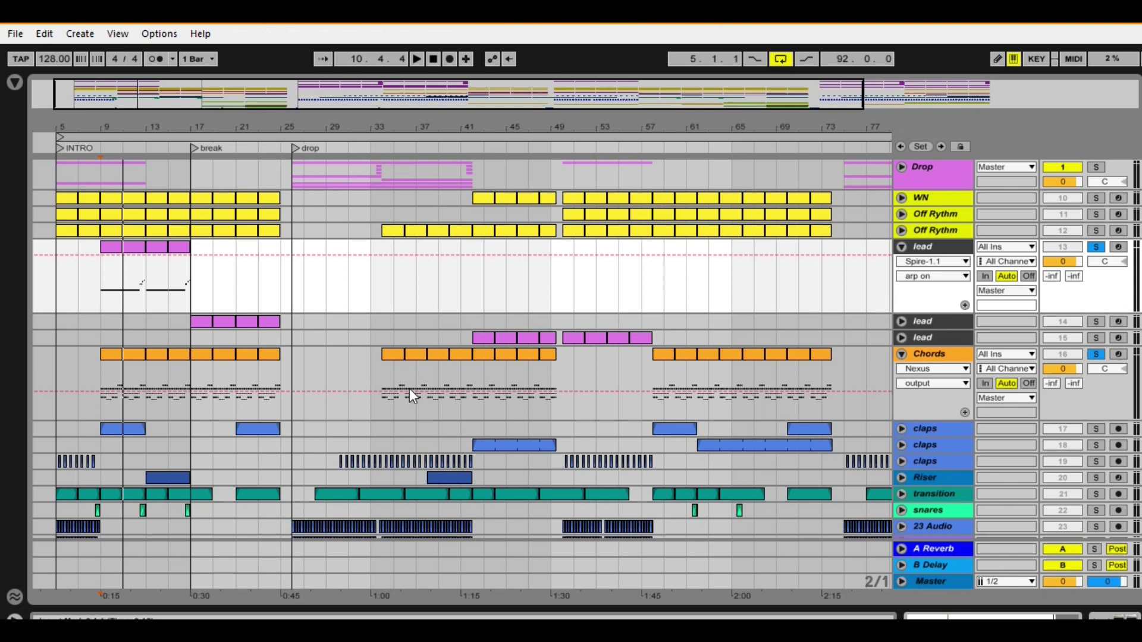
# Solo the DropOff R bass track in the Drop group and play it from bar 5 with Kickstart on
pyautogui.click(328, 338)
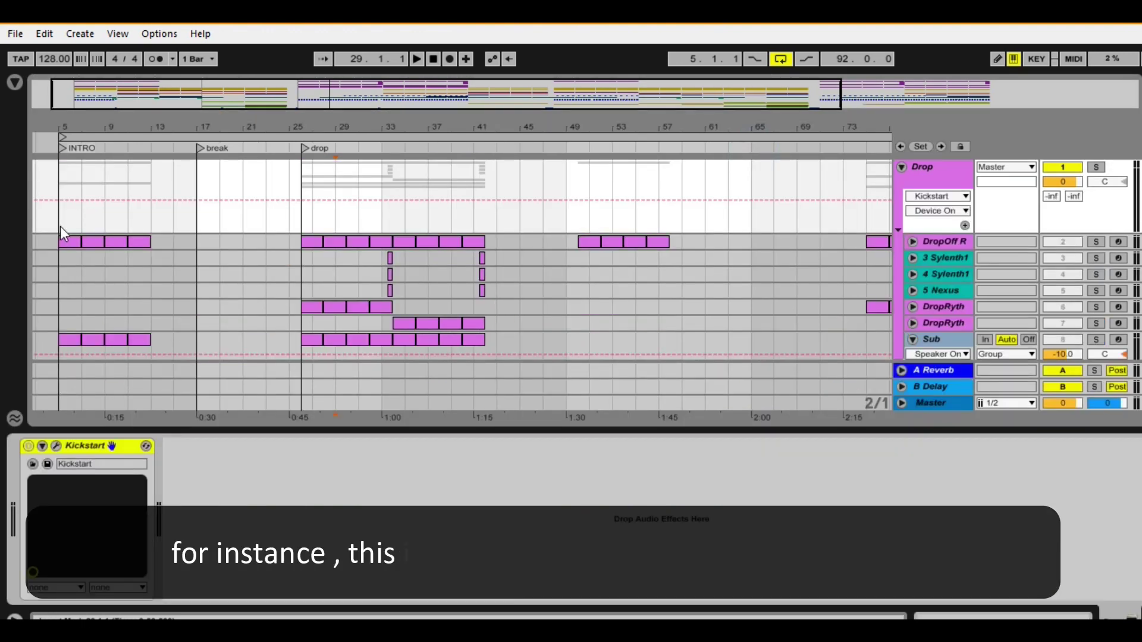
pyautogui.click(59, 226)
pyautogui.click(1097, 243)
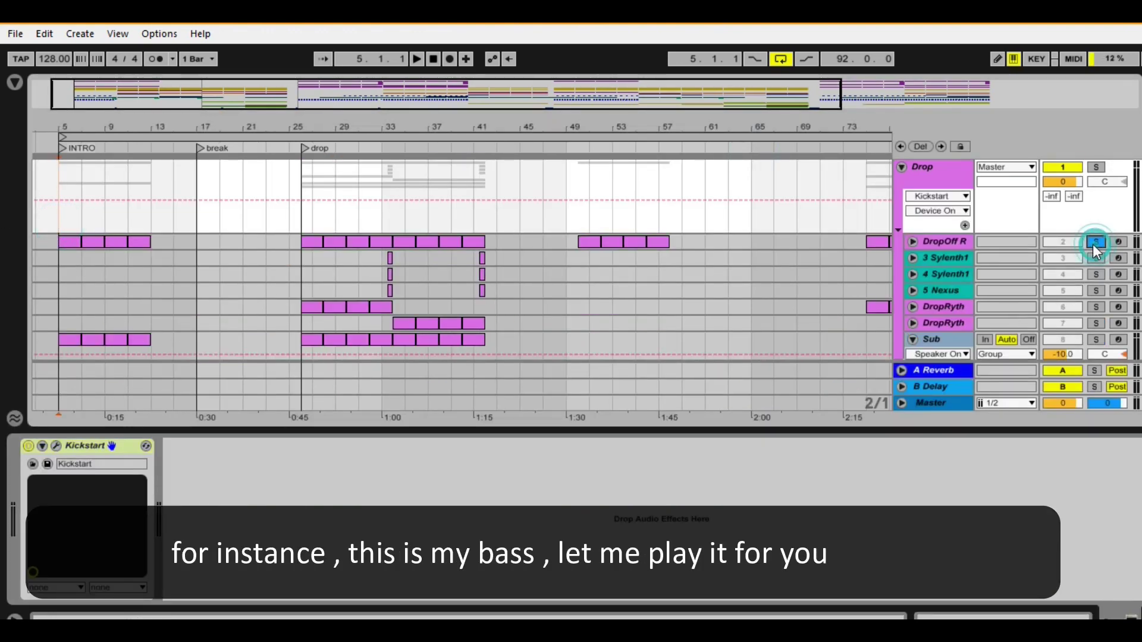
pyautogui.press('space')
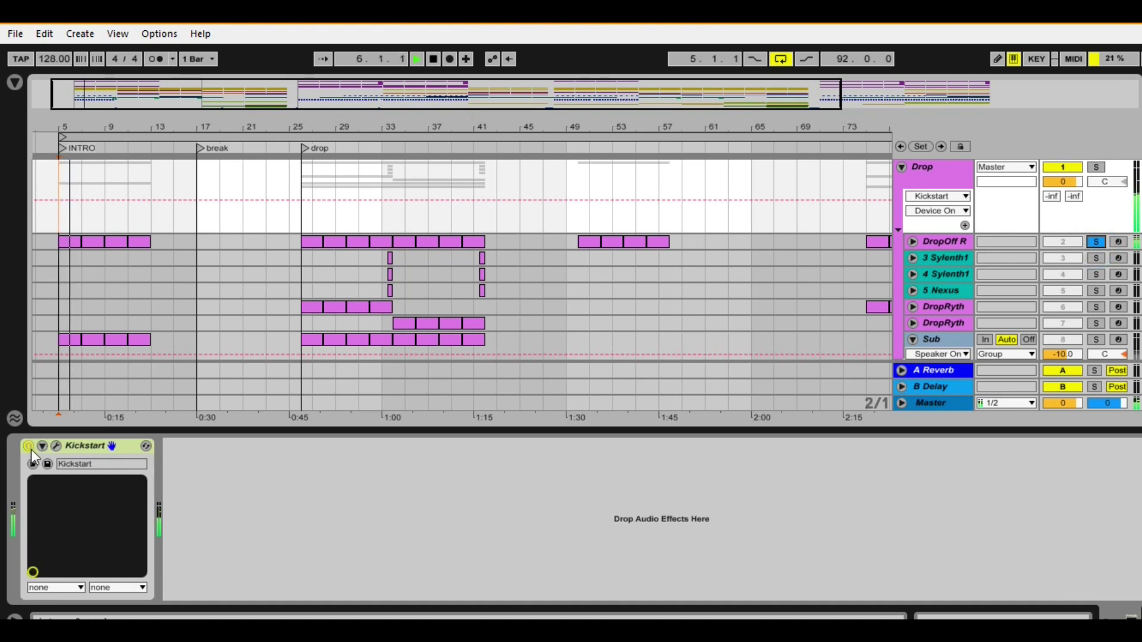
pyautogui.press('space')
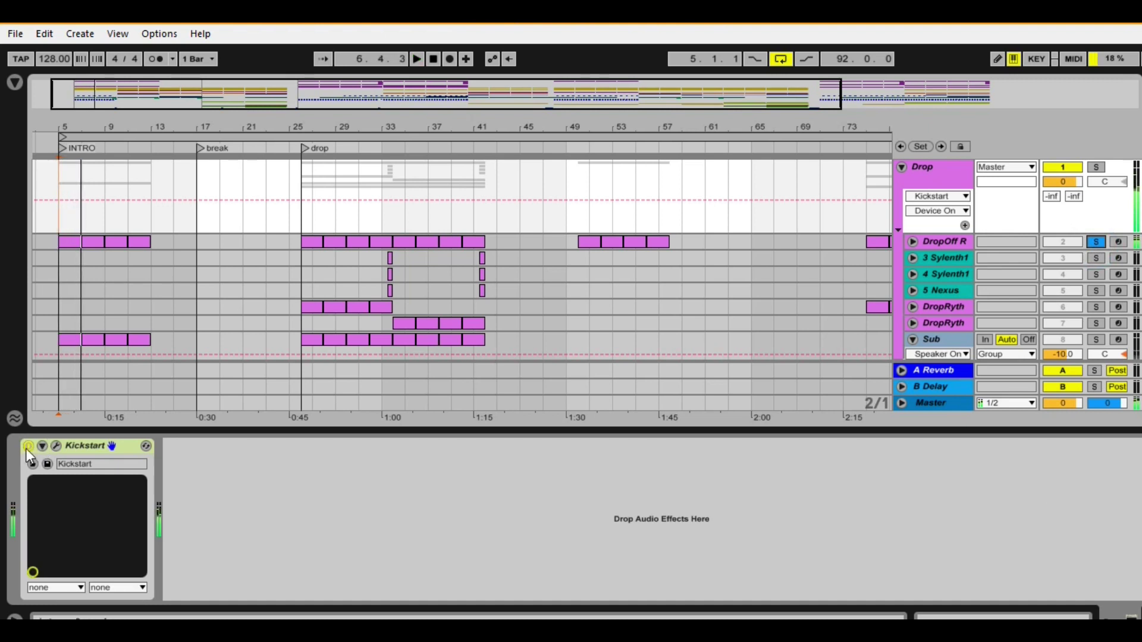
# Compare the bass with the Drop group's Kickstart sidechain turned off and on again, and hide the device view
pyautogui.click(28, 447)
pyautogui.press('space')
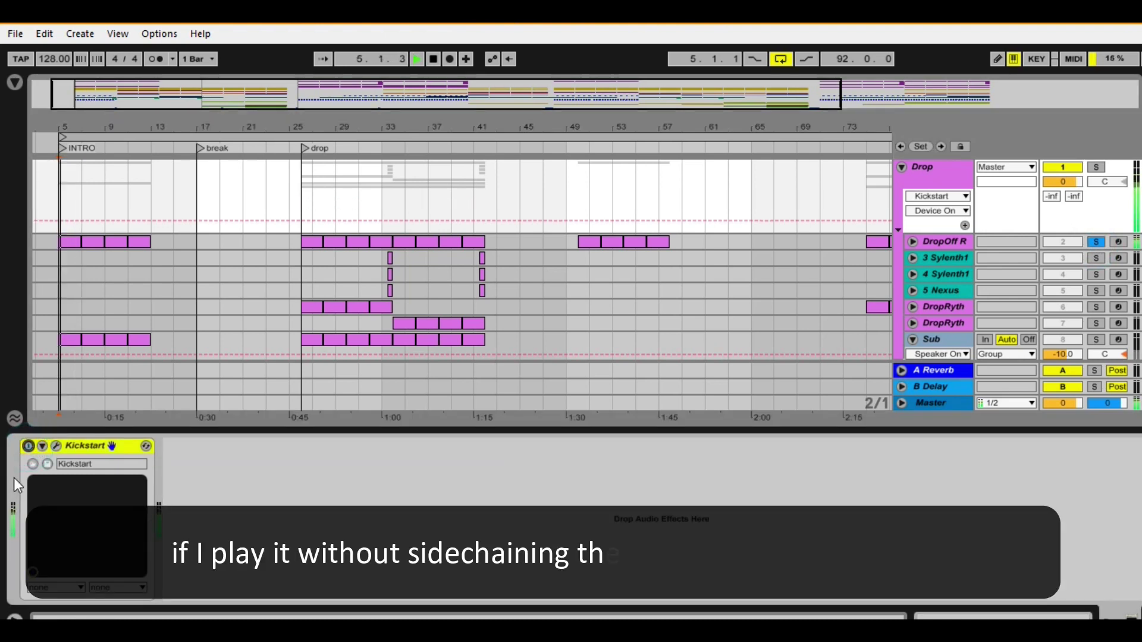
pyautogui.click(28, 446)
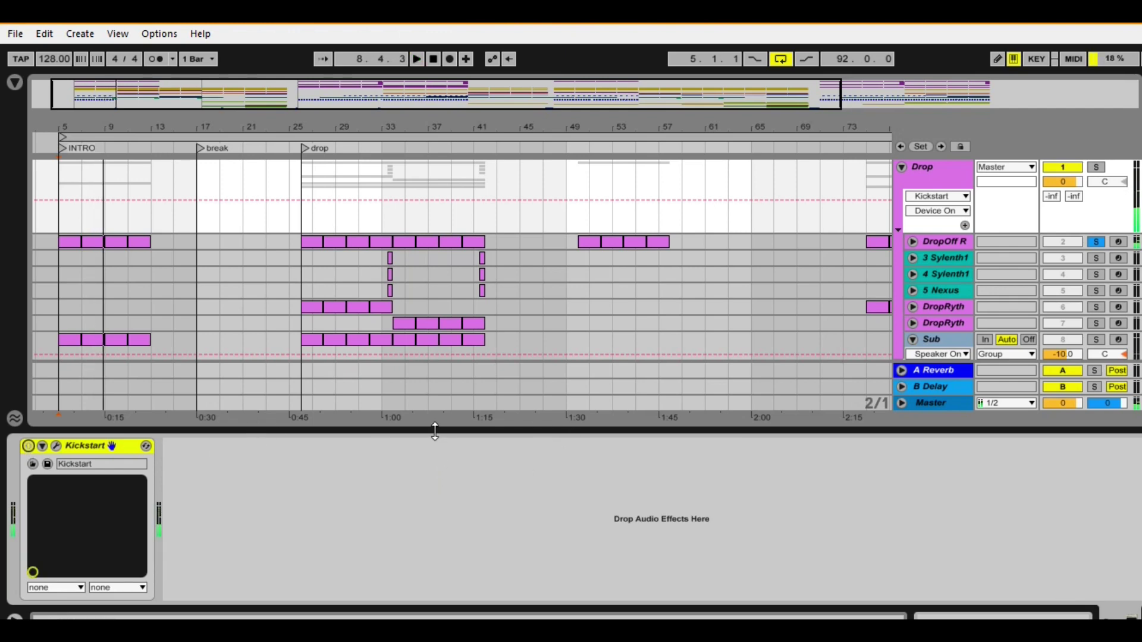
pyautogui.moveTo(435, 431); pyautogui.dragTo(416, 604)
# Solo the 23 Audio kick track along with the bass and play both from bar 5
pyautogui.scroll(-10, 287, 430)
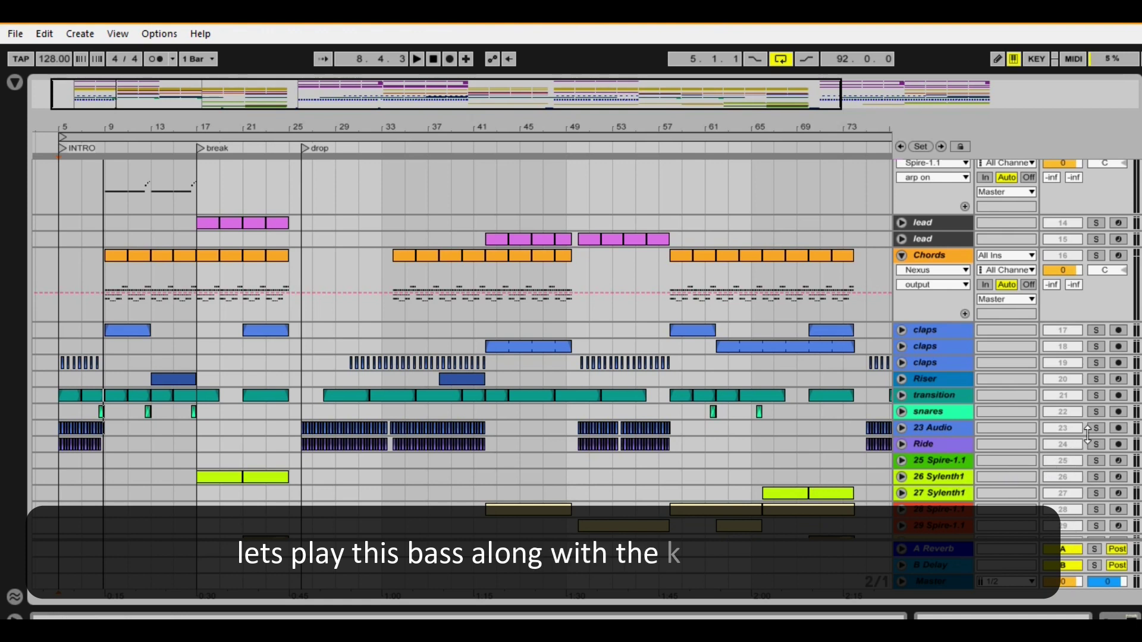
pyautogui.press('space')
pyautogui.scroll(5, 62, 502)
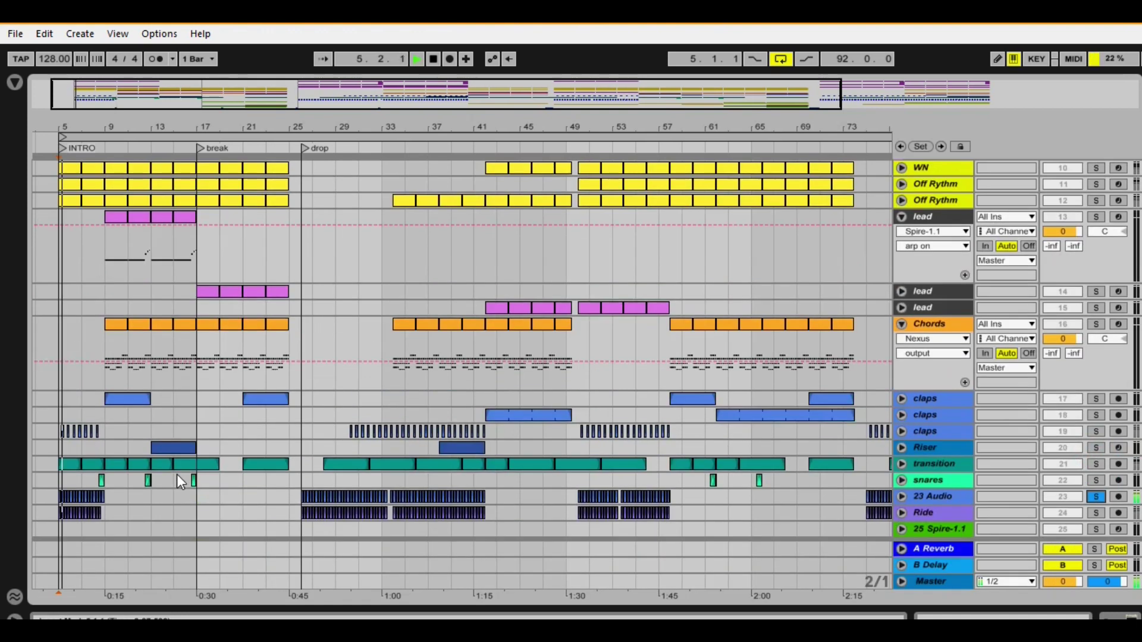
pyautogui.scroll(3, 179, 474)
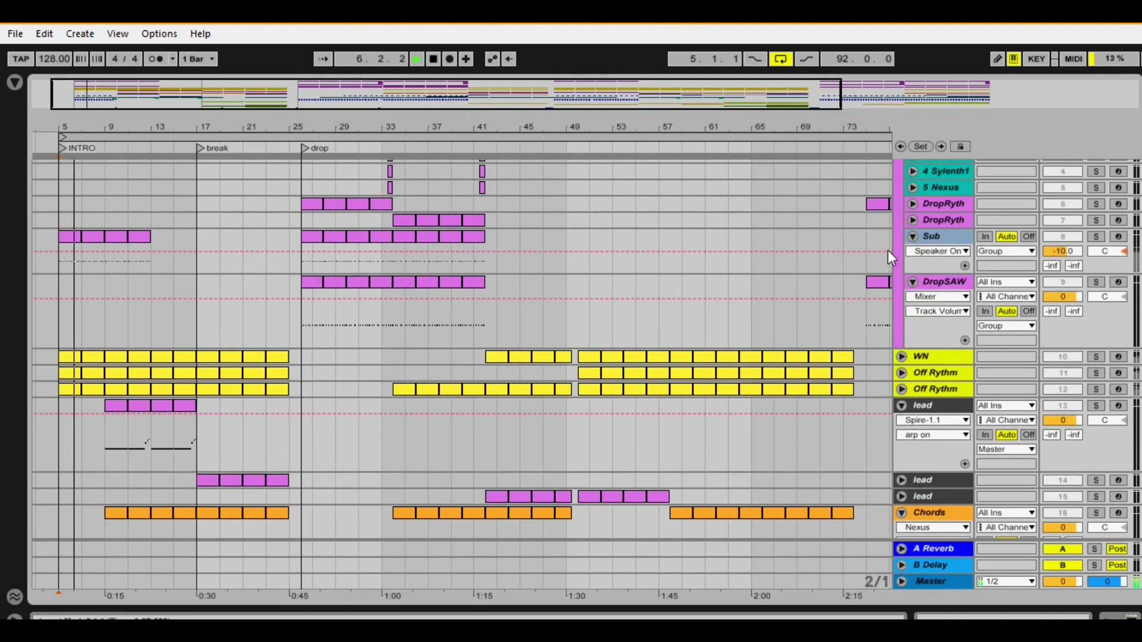
# Fit the whole song in the arrangement and look over its tracks from the build-up audio to the Drop group
pyautogui.scroll(-10, 681, 416)
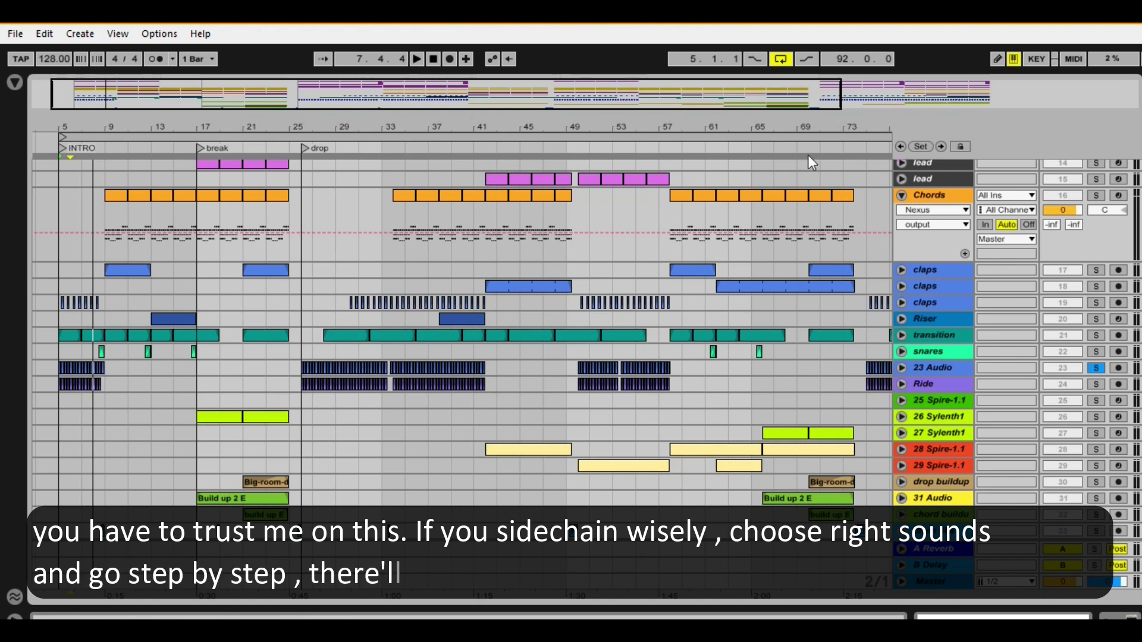
pyautogui.press('-')
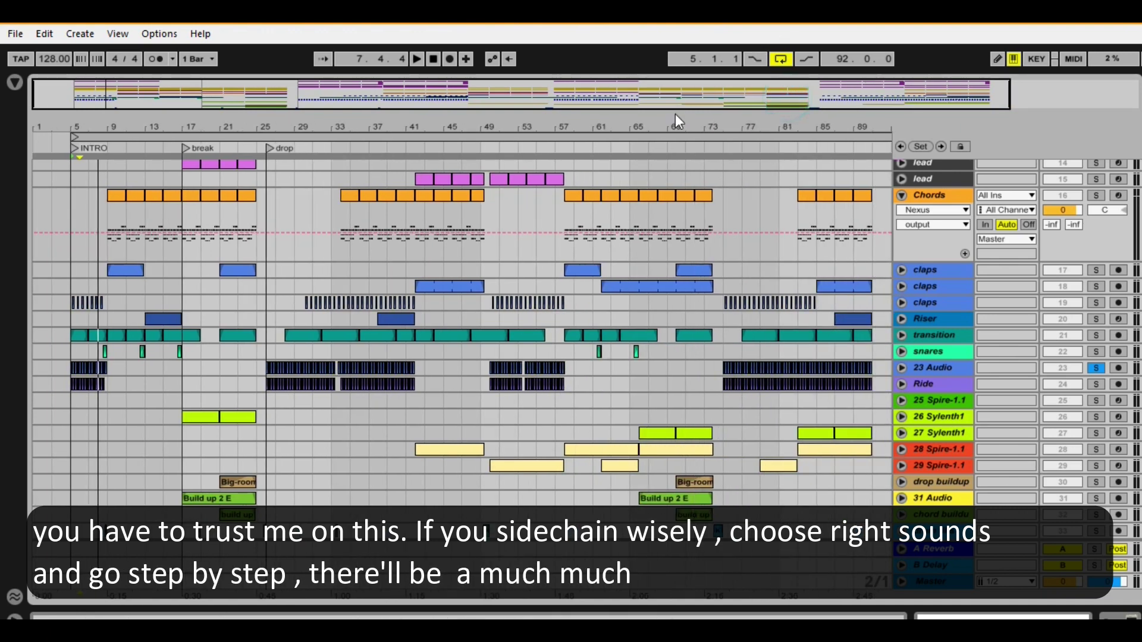
pyautogui.click(671, 98)
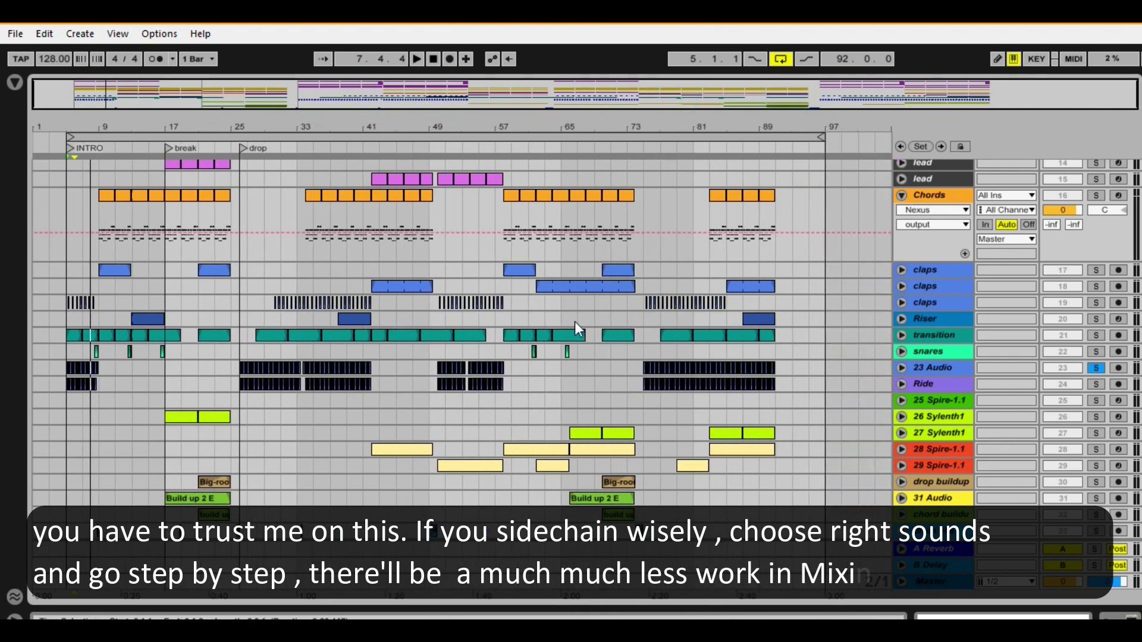
pyautogui.scroll(10, 576, 321)
pyautogui.scroll(-10, 588, 320)
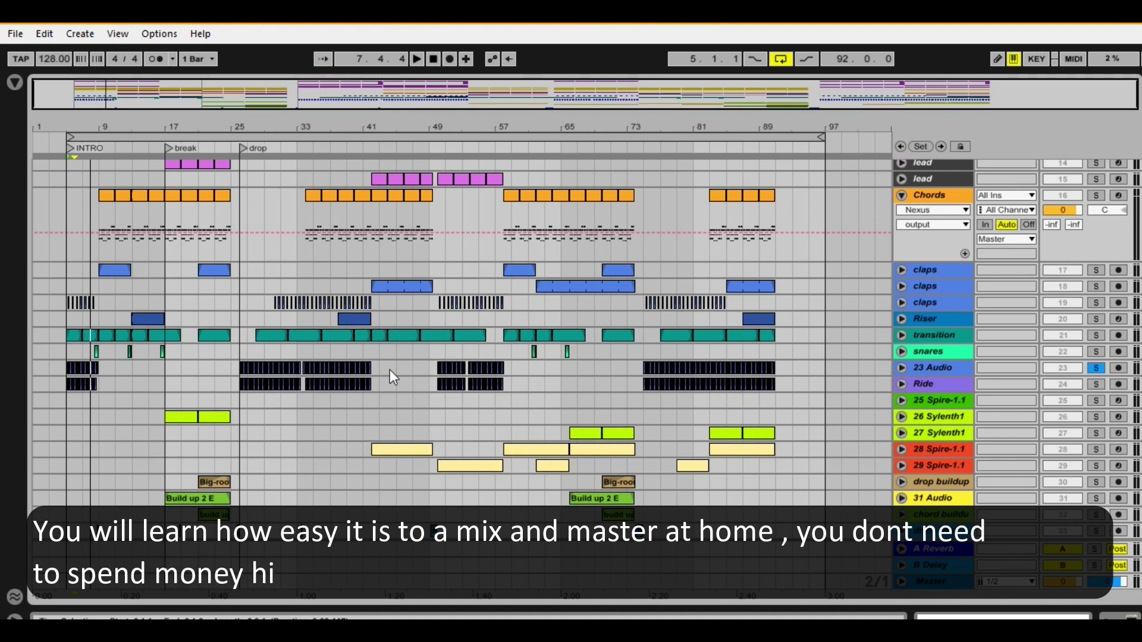
pyautogui.scroll(5, 445, 358)
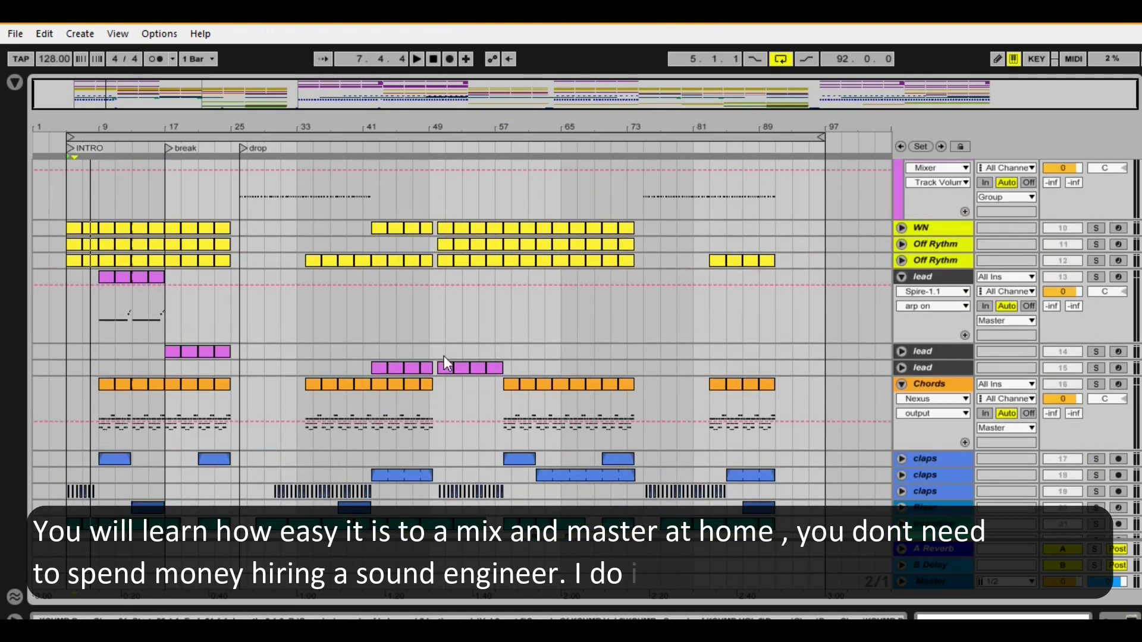
pyautogui.scroll(5, 445, 358)
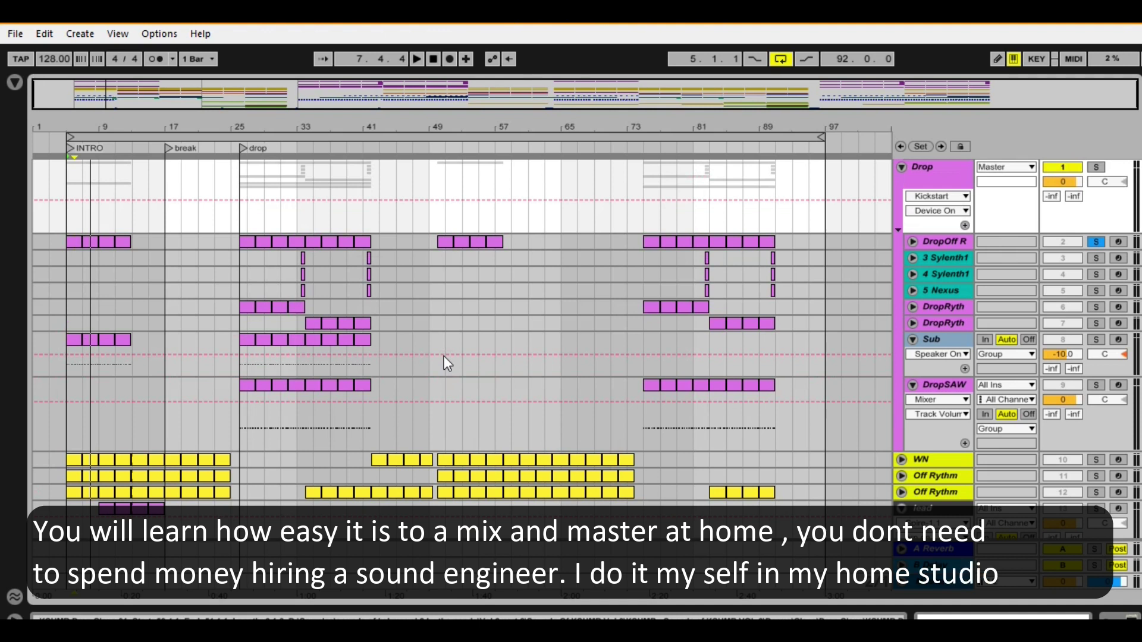